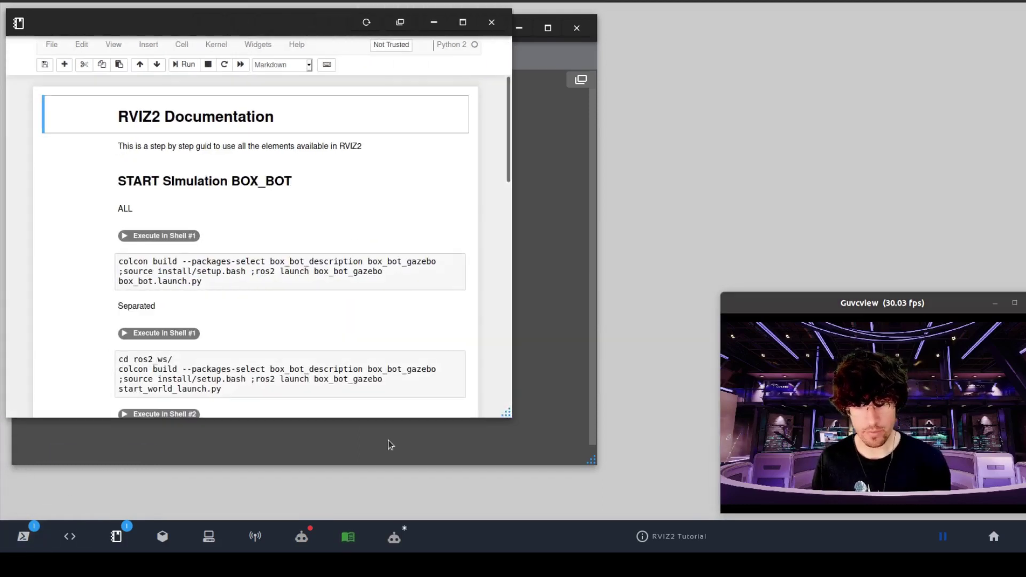
Step: Copy the start_world commands from the notebook and run them in shell #518 to build and launch the world
left_click(22, 490)
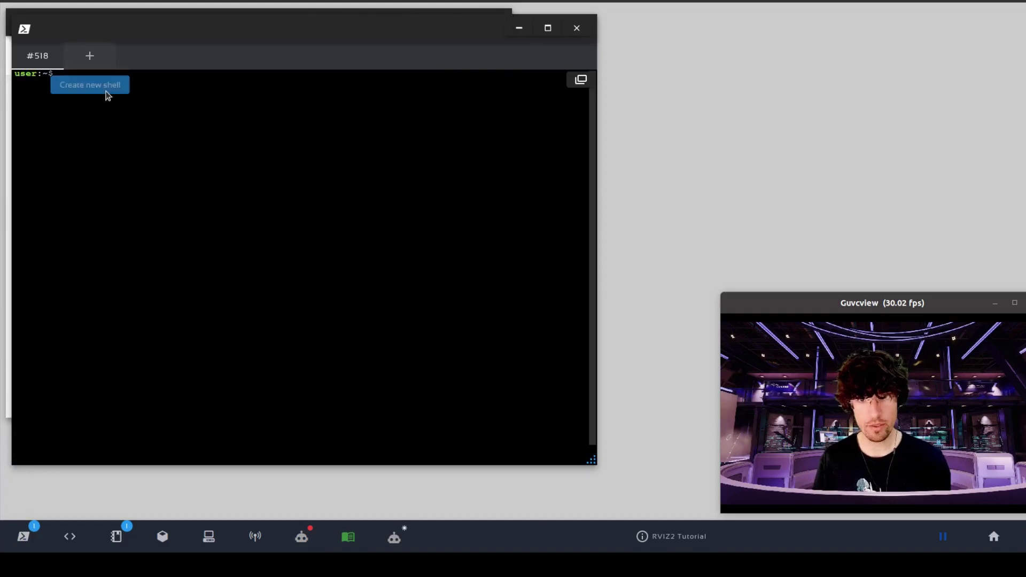
left_click(122, 543)
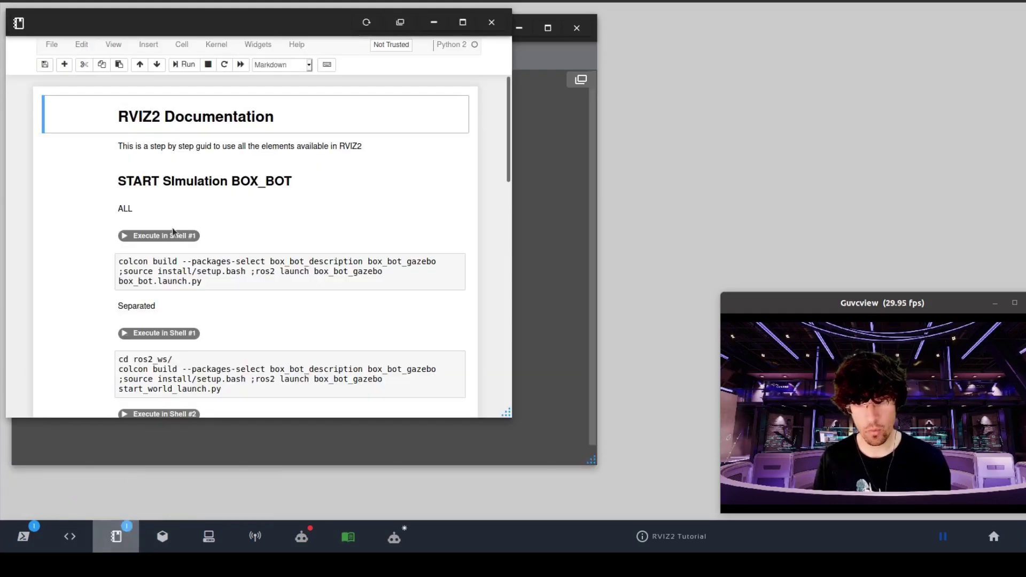
scroll(163, 251, "down", 3)
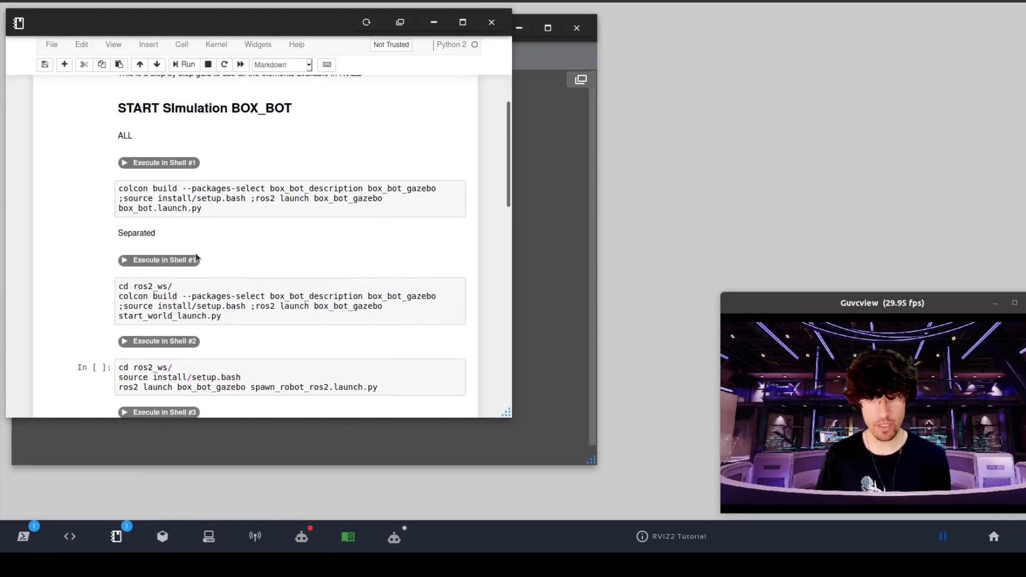
left_click(197, 259)
left_click(216, 237)
left_click_drag(221, 243, 99, 217)
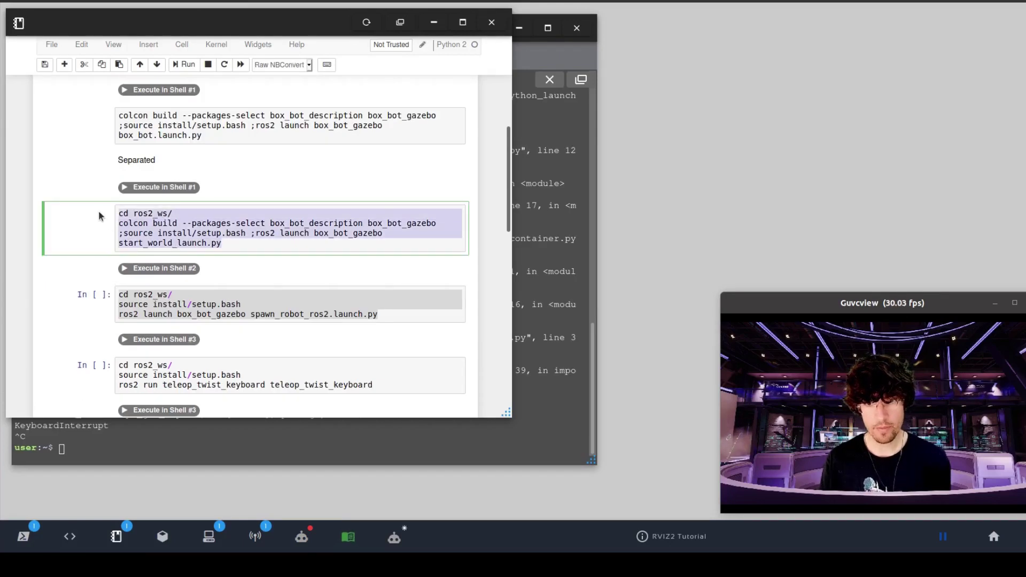
left_click(534, 225)
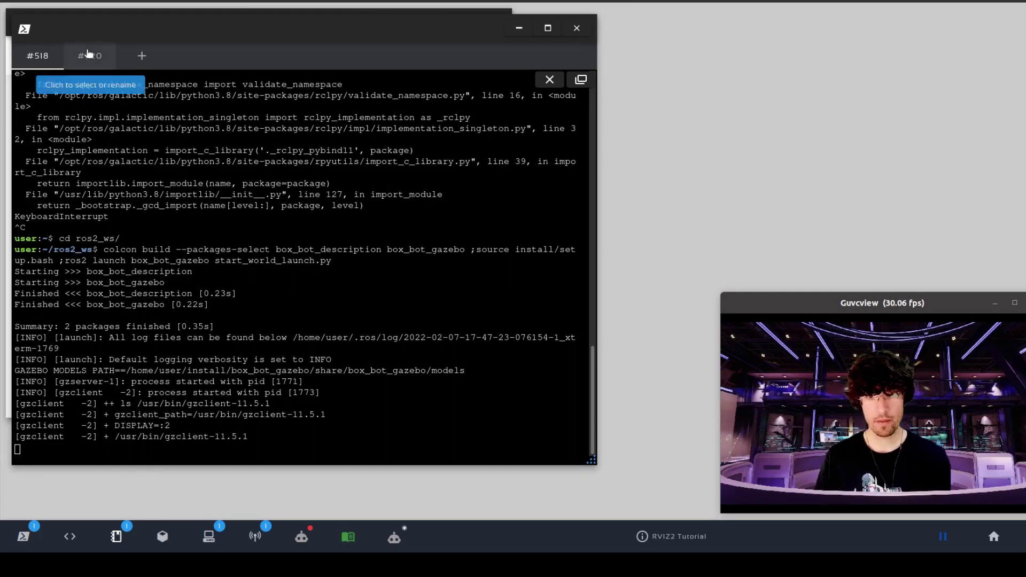
Step: Switch to shell #520 and copy the spawn_robot commands from the notebook
left_click(89, 55)
left_click(116, 541)
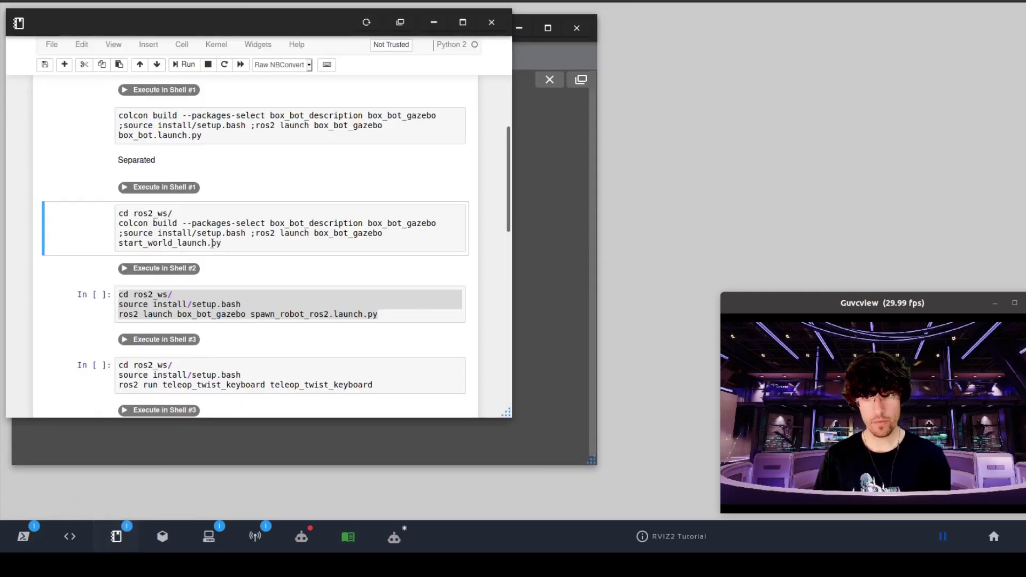
left_click(374, 318)
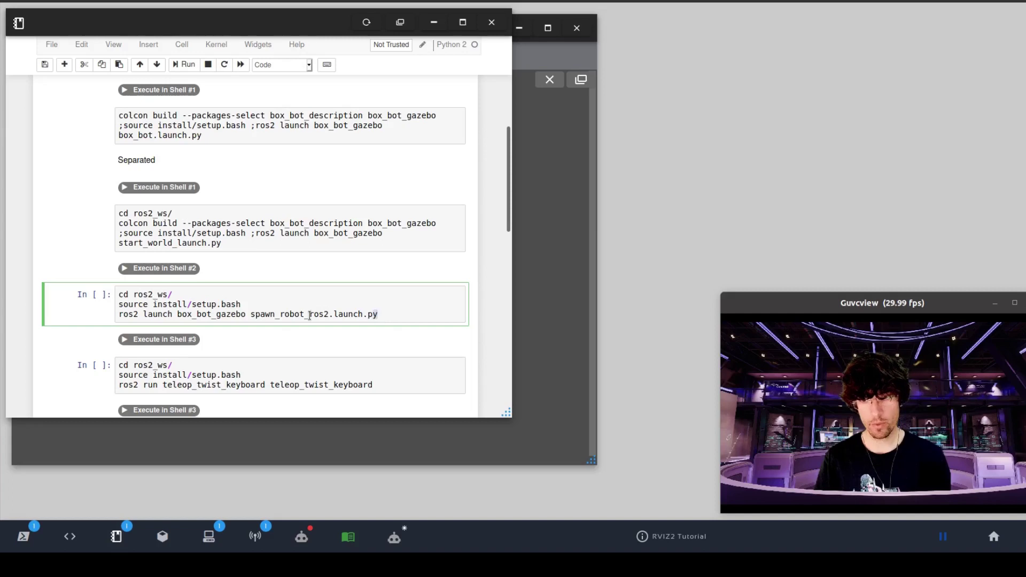
left_click_drag(309, 315, 117, 290)
key("ctrl+c")
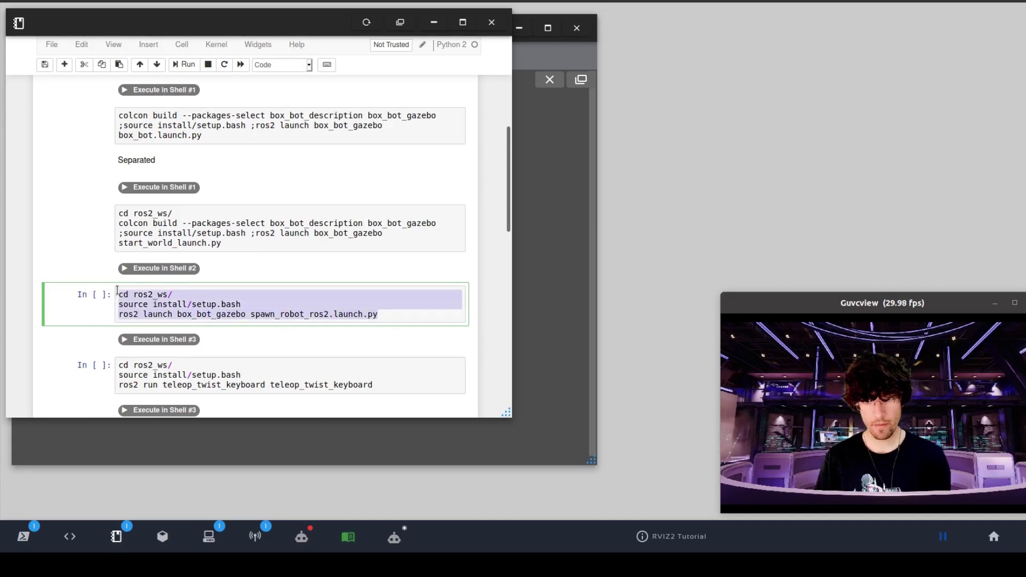
Step: Paste and run the spawn_robot_ros2 launch commands in shell #520, then open a third shell
left_click(549, 221)
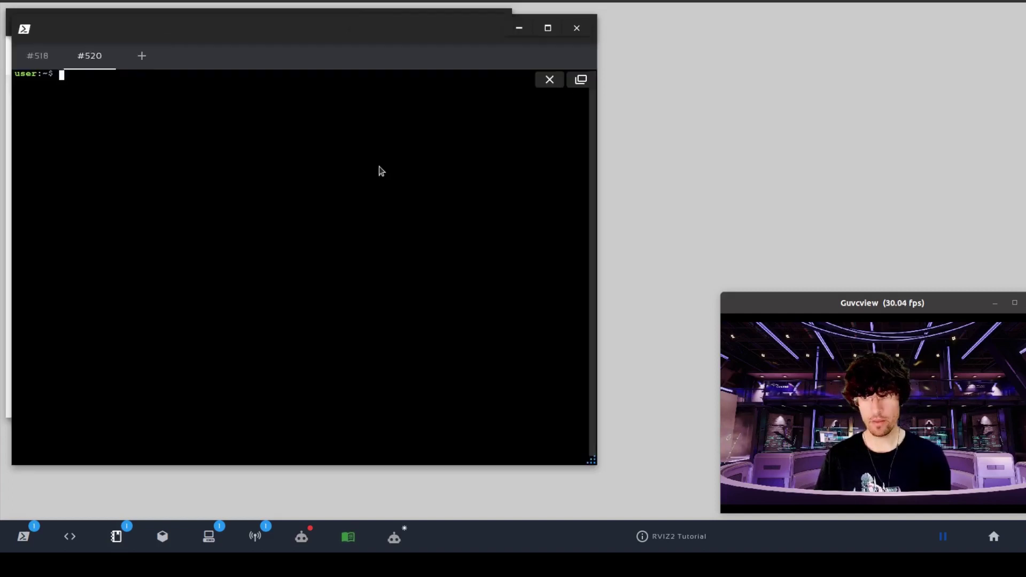
key("ctrl+shift+v")
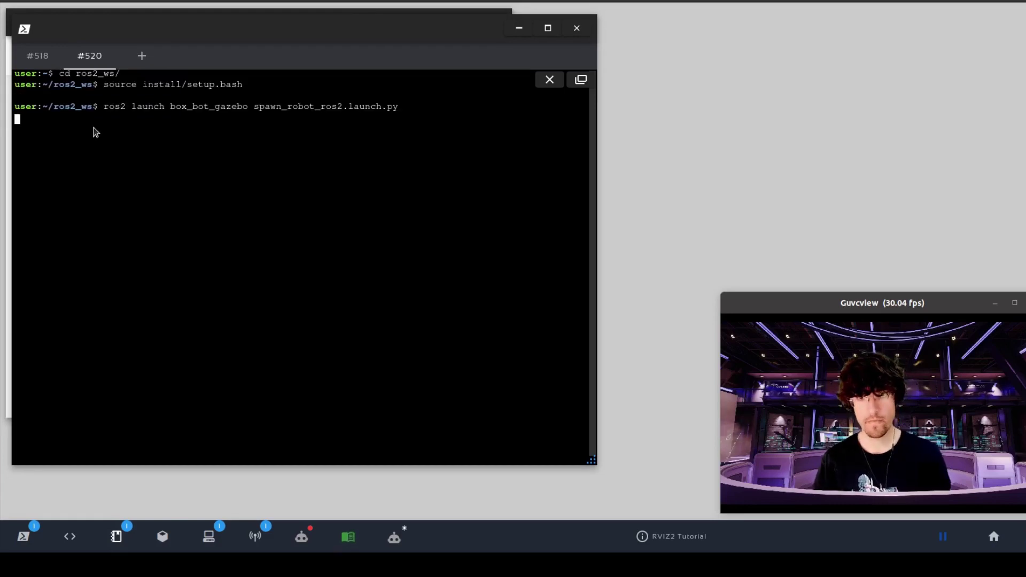
left_click(138, 54)
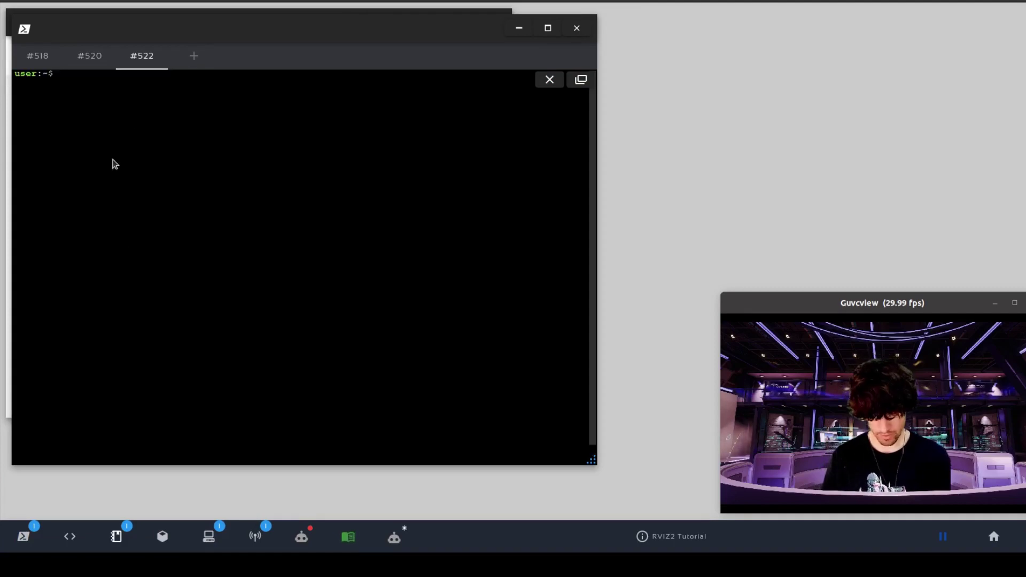
Step: In shell #522, cd into ros2_ws/, source install/setup.bash and start rviz2
type("cd ros2_ws/")
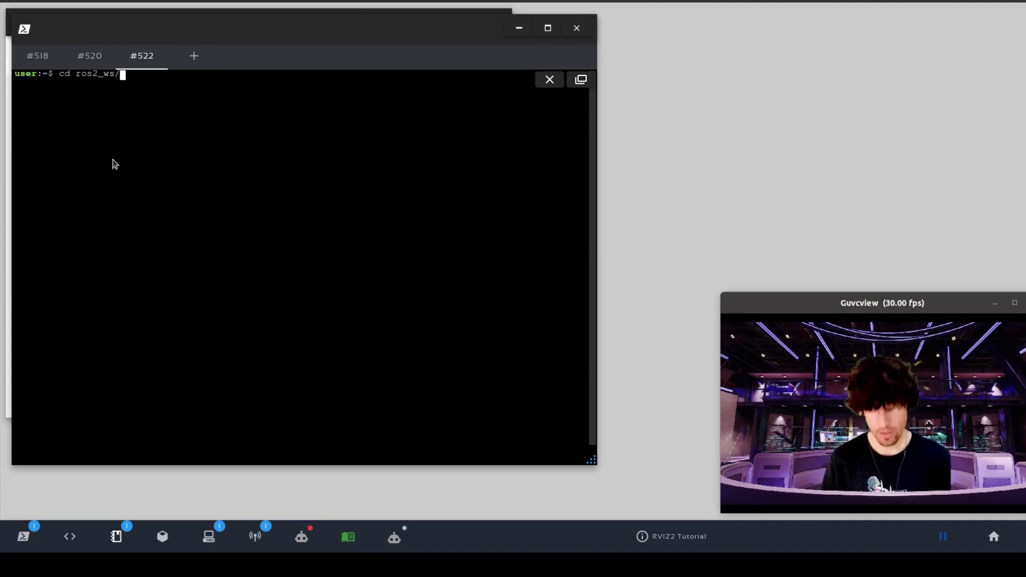
key("Return")
type("source i")
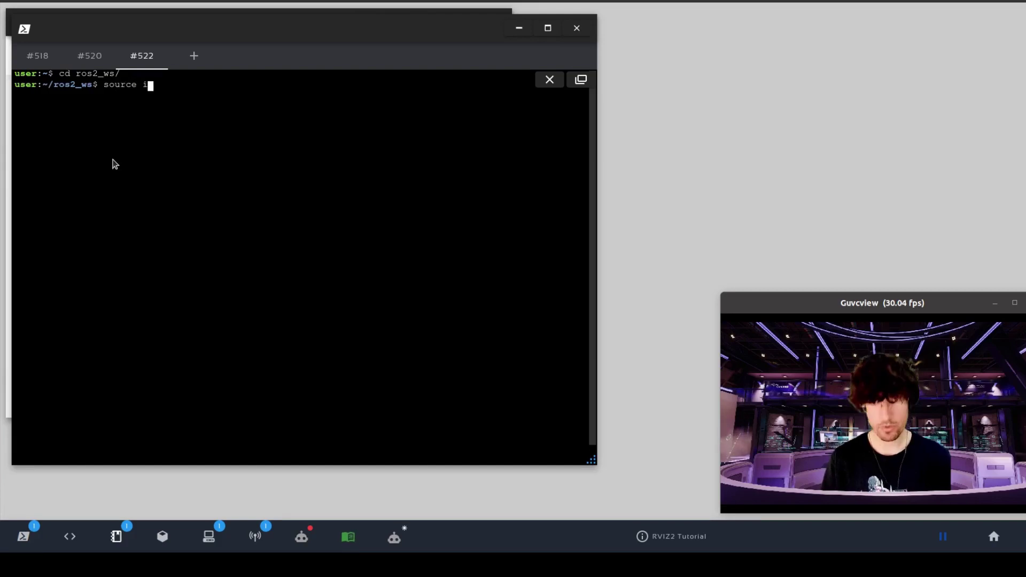
type("nstall/setup.bash")
key("Return")
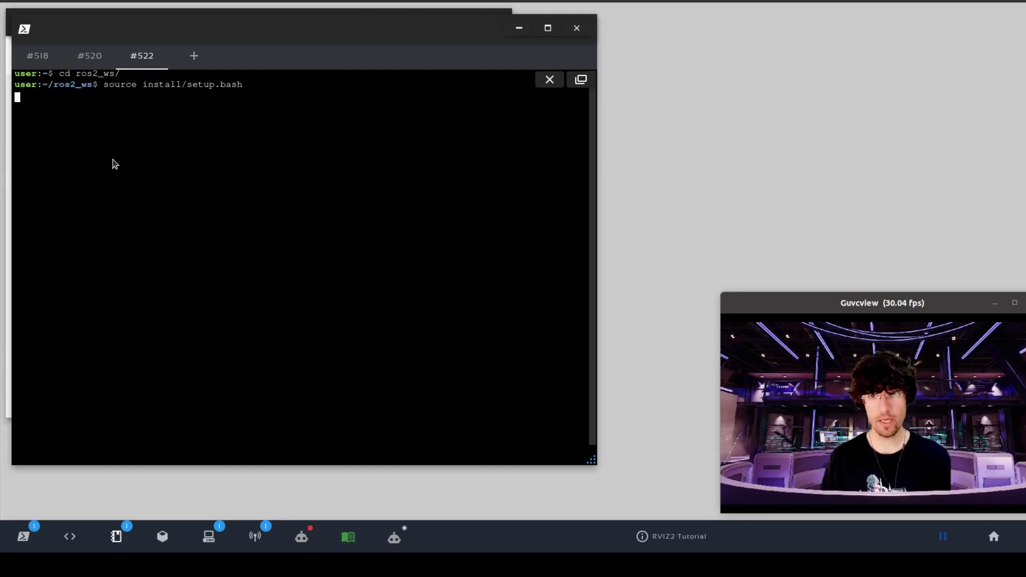
type("rvi")
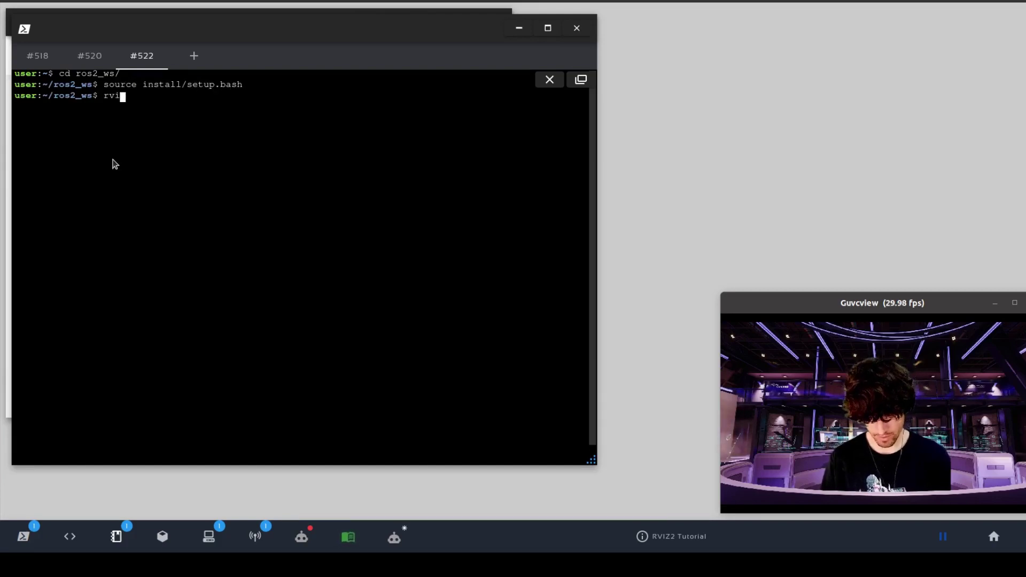
type("z2")
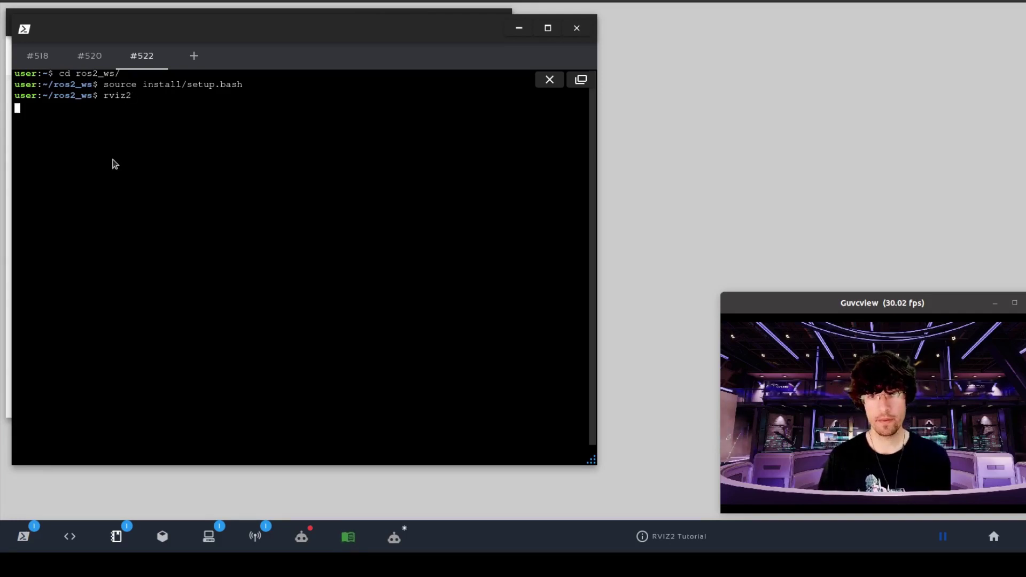
Step: Bring up Gazebo, enlarge its window and orbit the view over the bedroom's desk and furniture
left_click(162, 536)
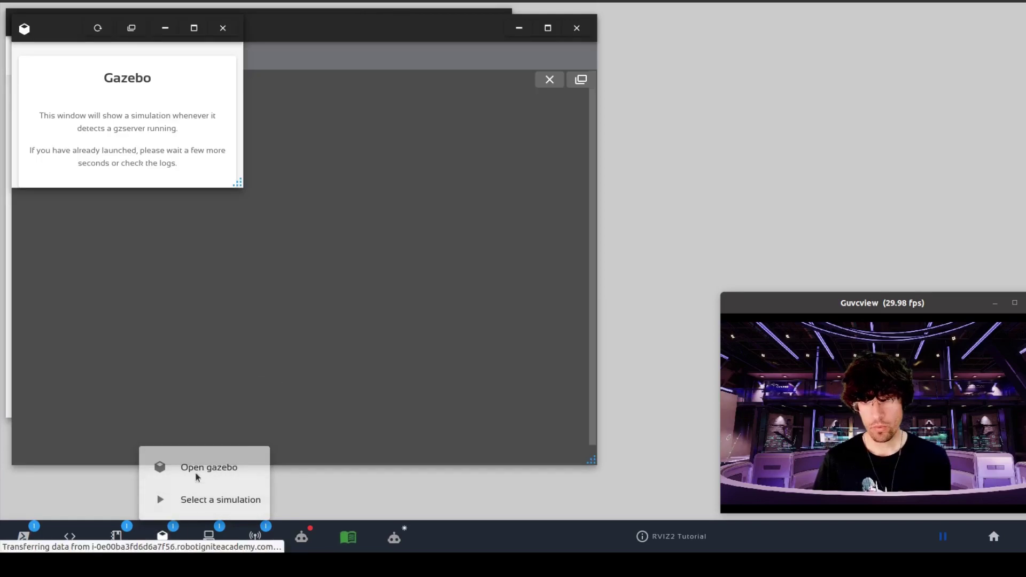
left_click_drag(233, 180, 675, 471)
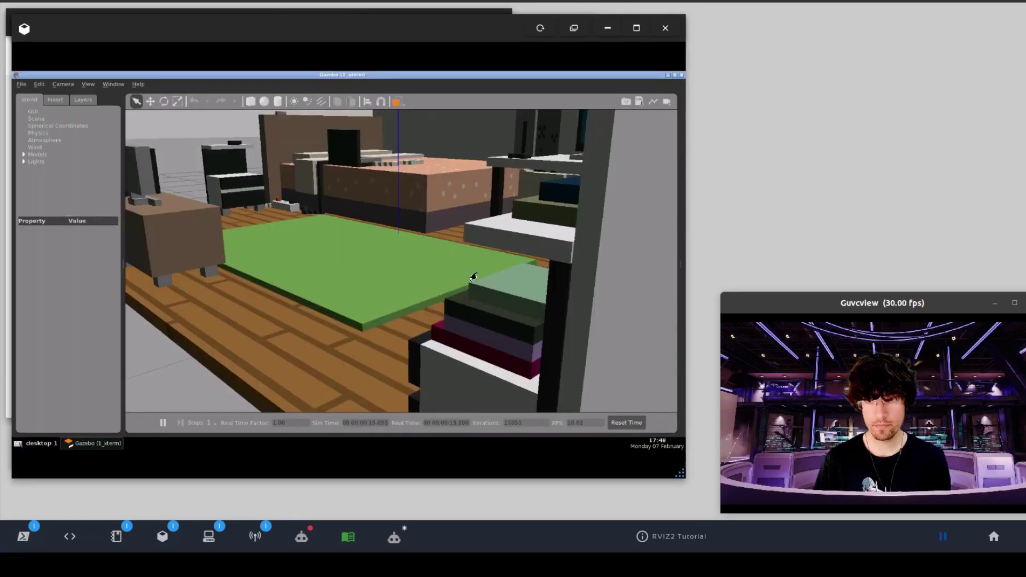
middle_click_drag(472, 276, 421, 230)
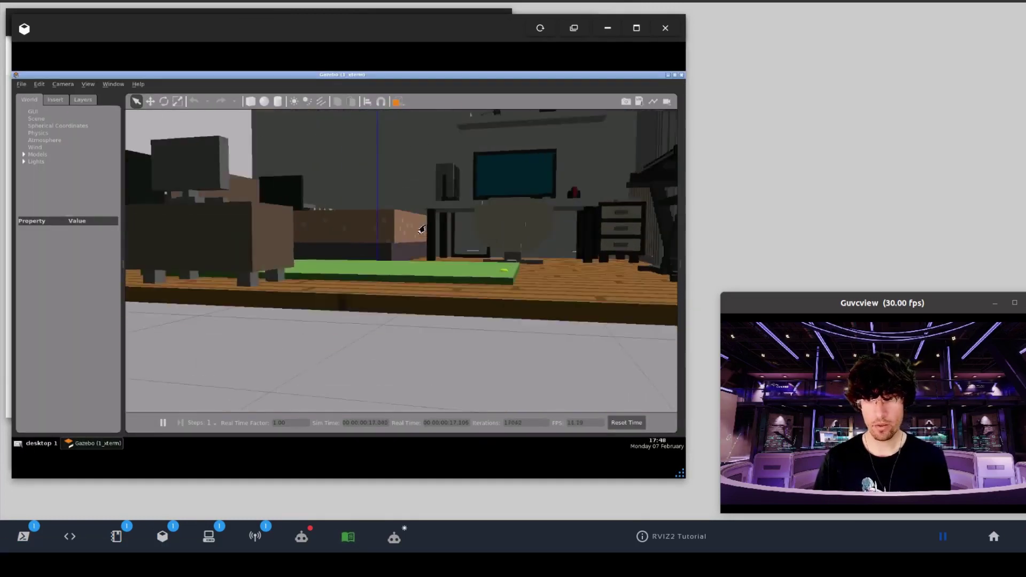
middle_click_drag(473, 250, 399, 329)
scroll(397, 328, "up", 2)
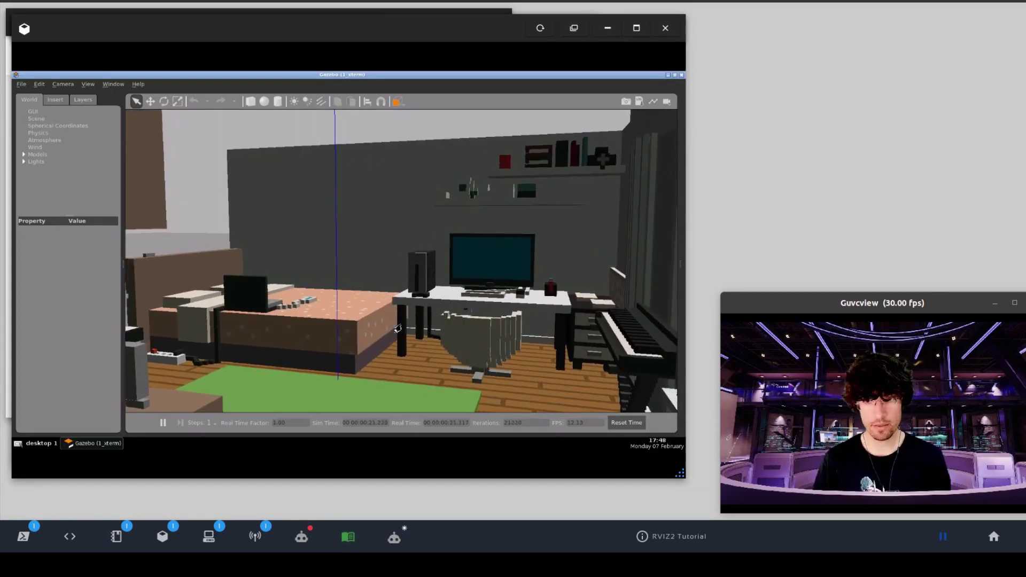
Step: Stop rviz2 running in shell #522 with Ctrl+C
left_click(23, 535)
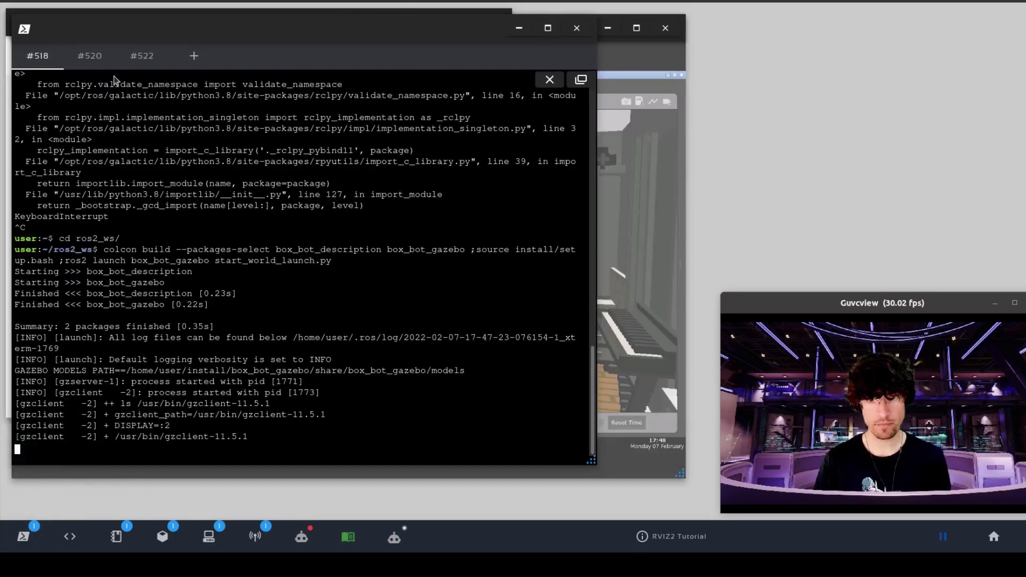
left_click(90, 53)
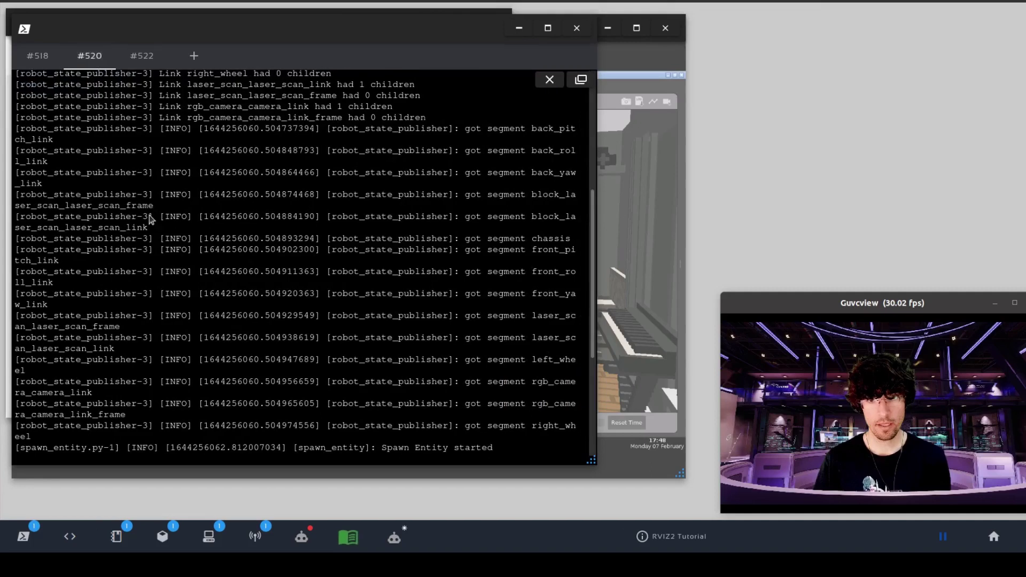
left_click(142, 55)
key("ctrl+c")
key("ctrl+c")
key("ctrl+c")
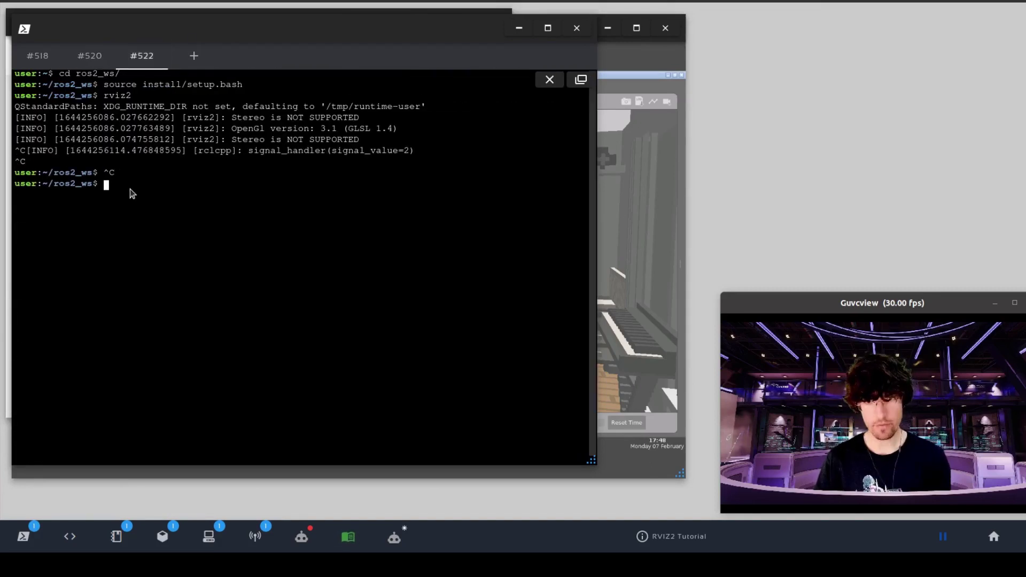
Step: Stop the spawn_robot launch in shell #520 and rerun it from command history
left_click(88, 58)
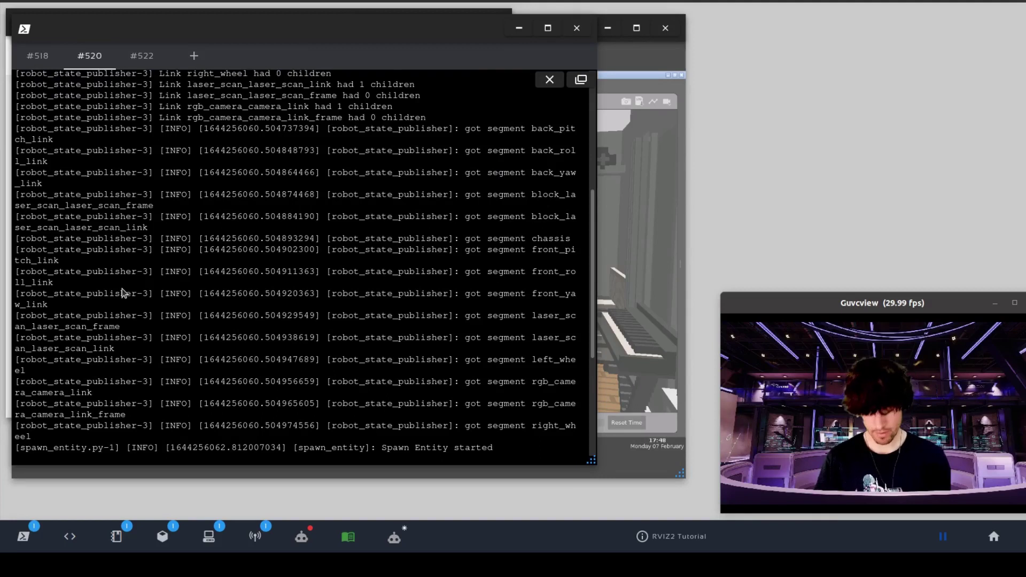
key("ctrl+c")
key("ctrl+c")
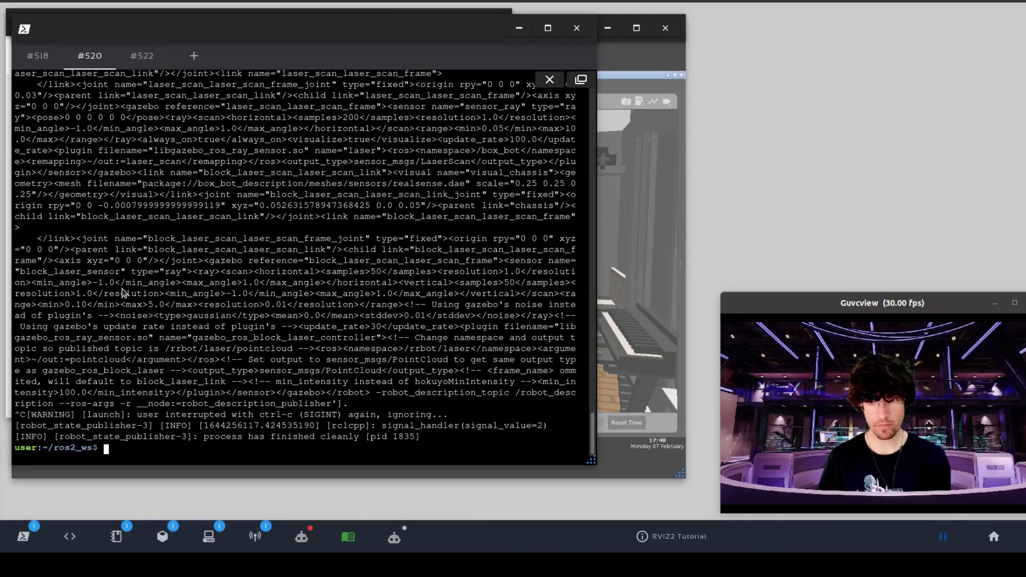
key("Up")
key("Return")
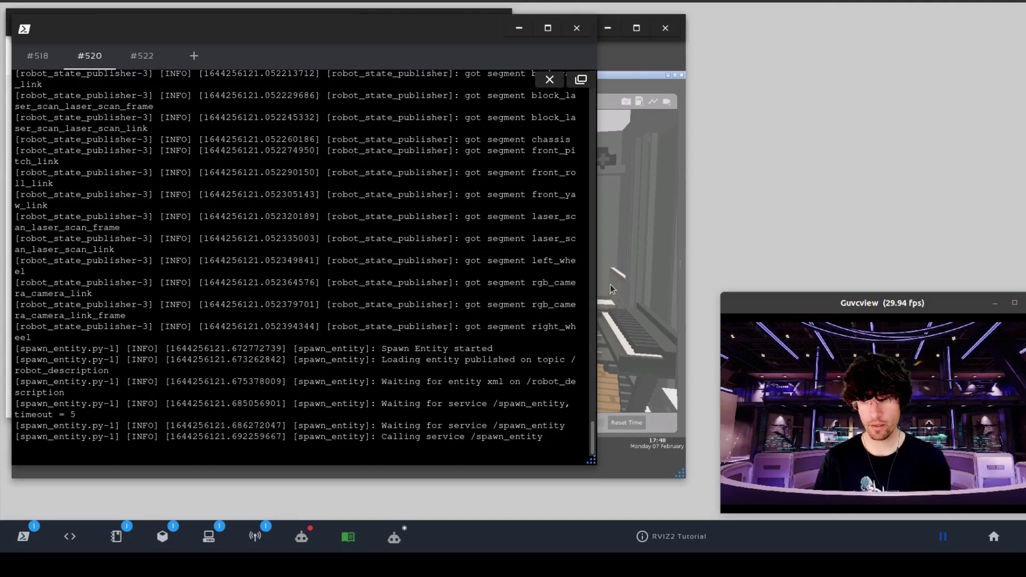
Step: Zoom and orbit Gazebo's camera to a low angle behind the box_bot and its blue laser scan
left_click(610, 284)
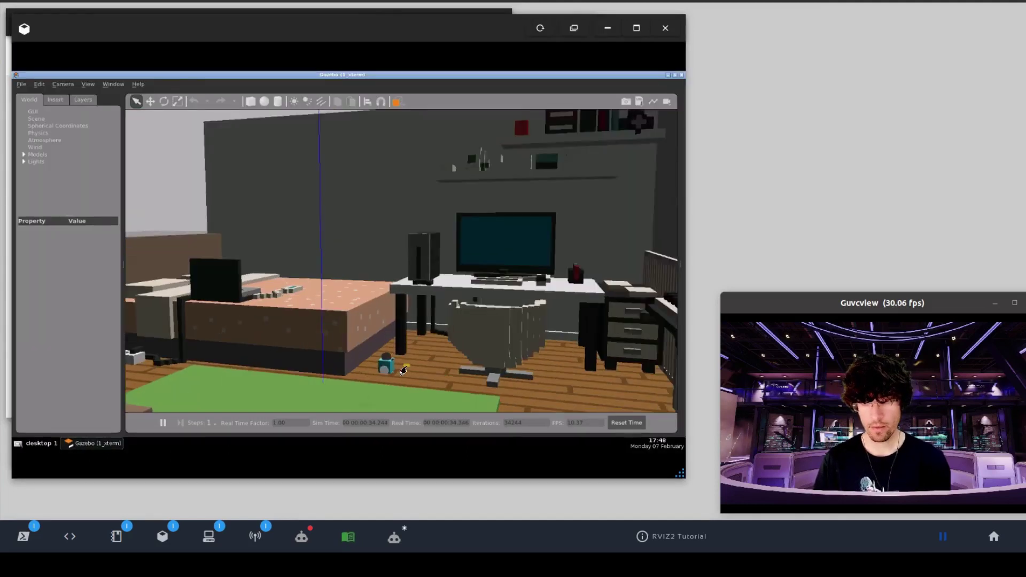
scroll(404, 371, "up", 2)
scroll(387, 369, "up", 4)
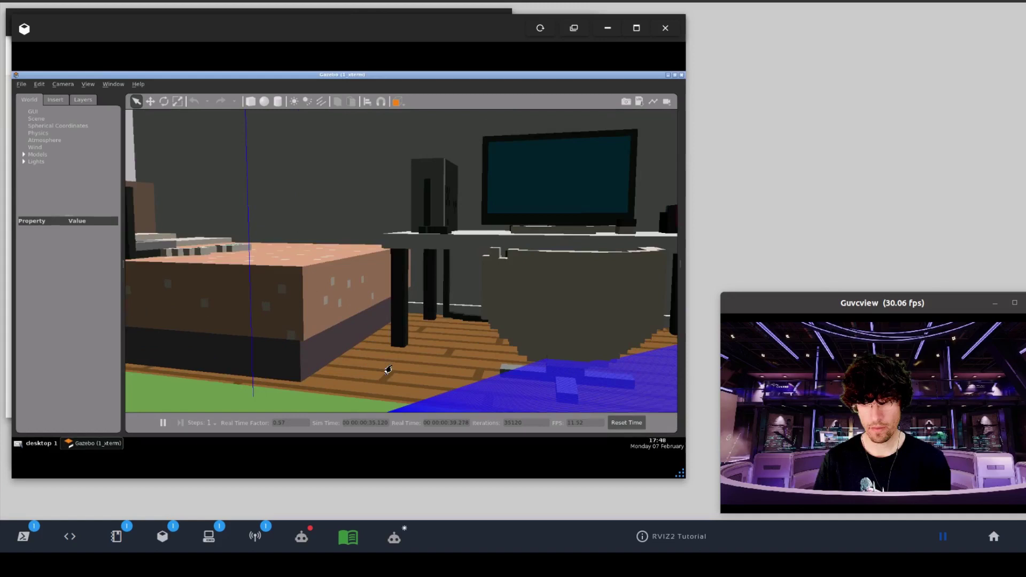
scroll(393, 372, "down", 3)
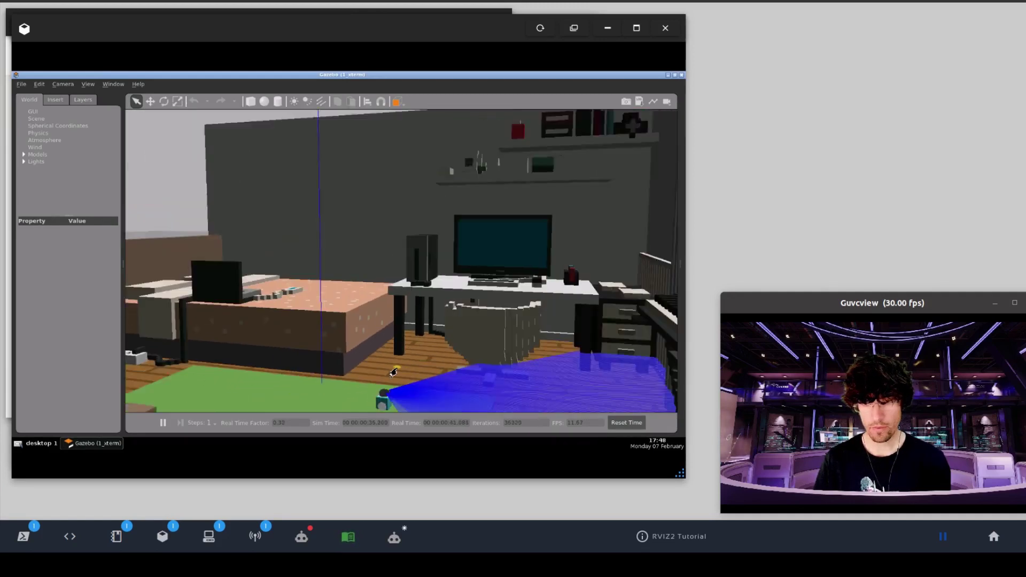
scroll(374, 271, "up", 3)
scroll(374, 272, "up", 2)
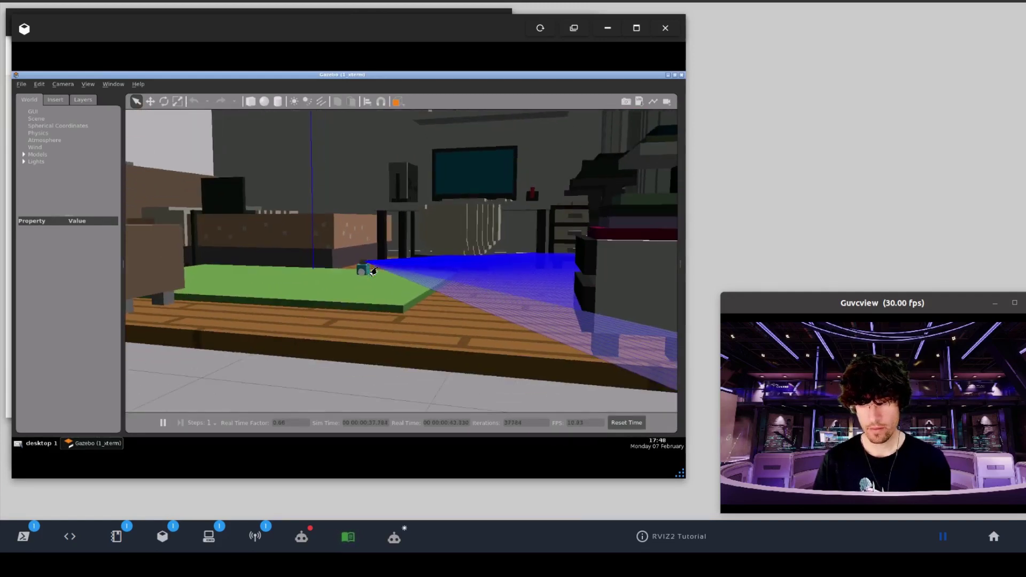
middle_click_drag(380, 293, 357, 284)
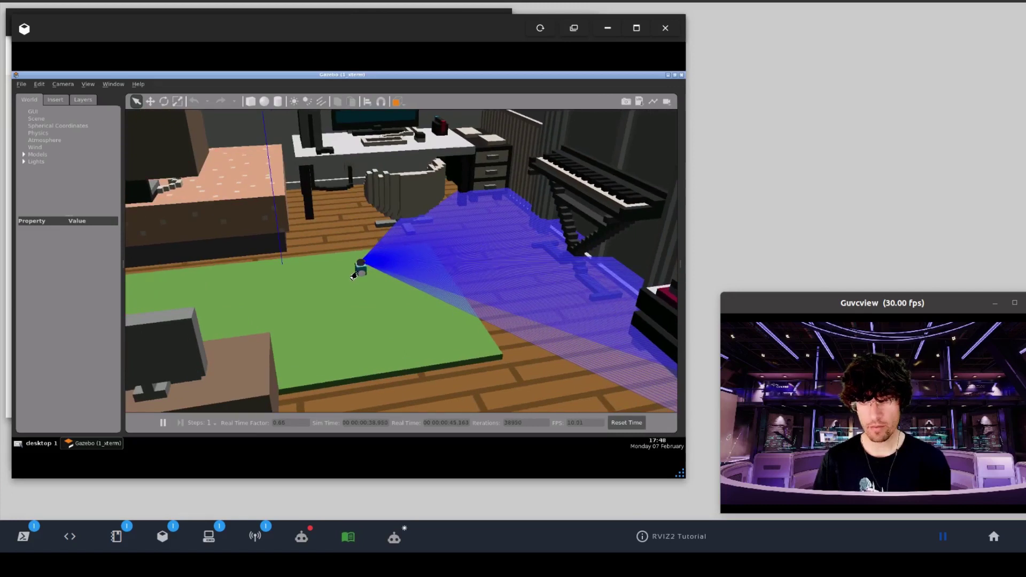
scroll(353, 275, "up", 6)
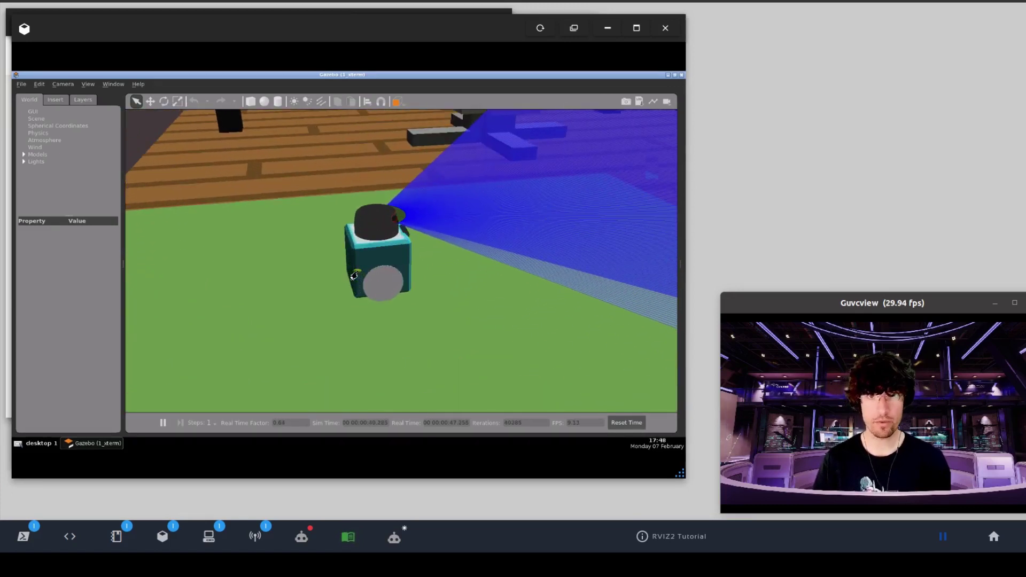
middle_click_drag(353, 276, 385, 228)
scroll(300, 204, "up", 2)
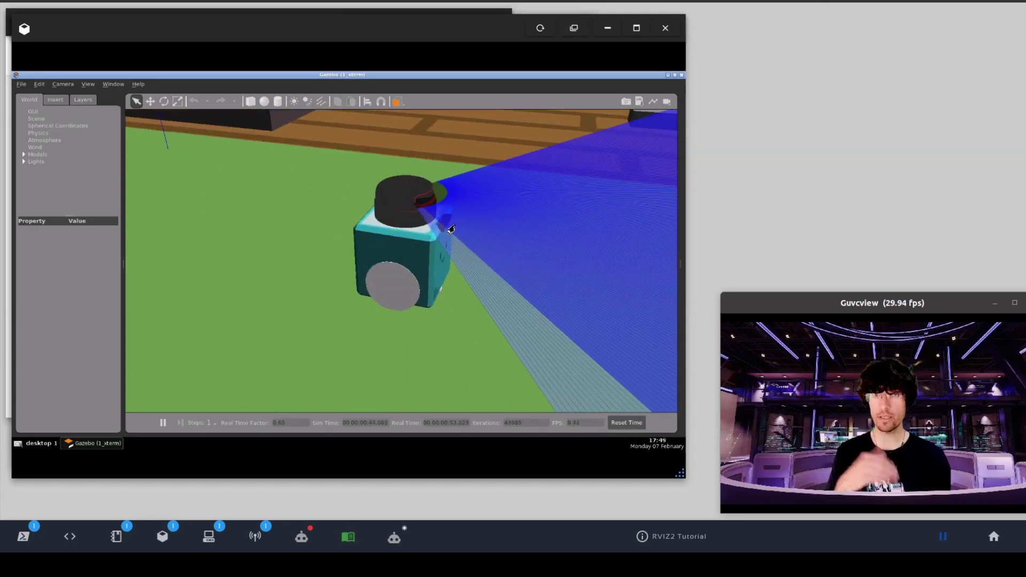
scroll(375, 248, "down", 3)
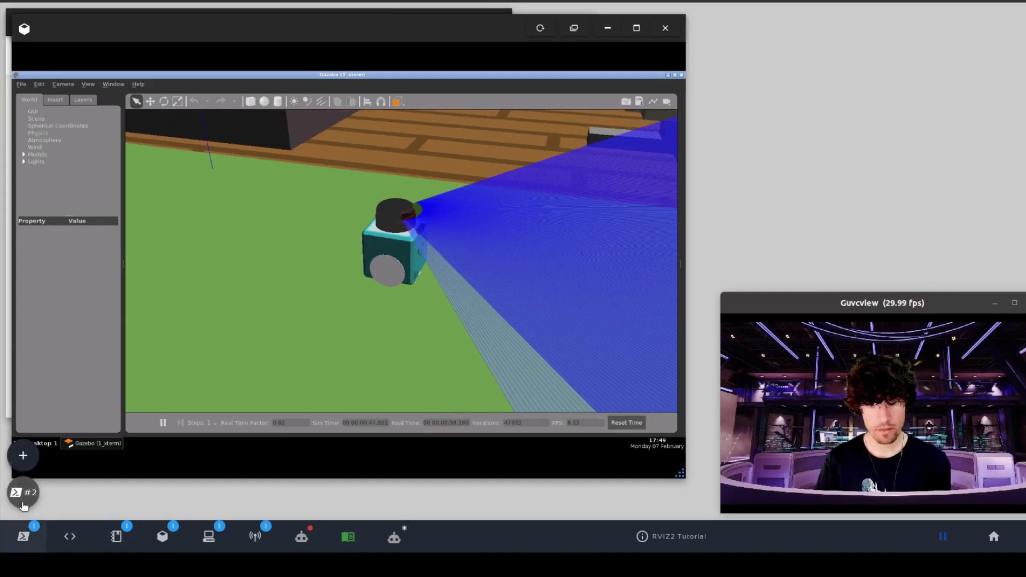
Step: Relaunch rviz2 in shell #522 by recalling the command from history
left_click(23, 536)
left_click(141, 55)
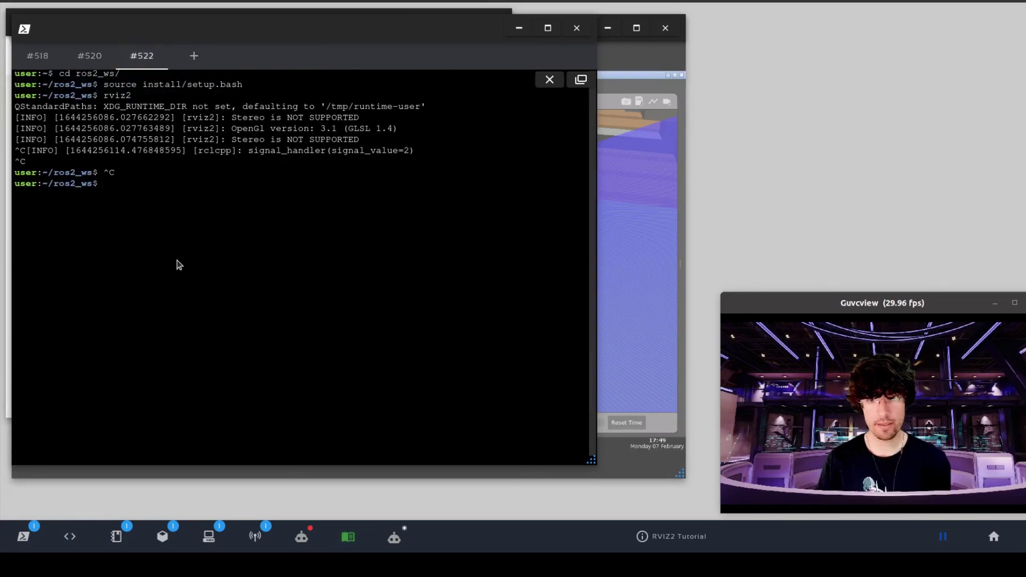
key("Up")
key("Up")
key("Down")
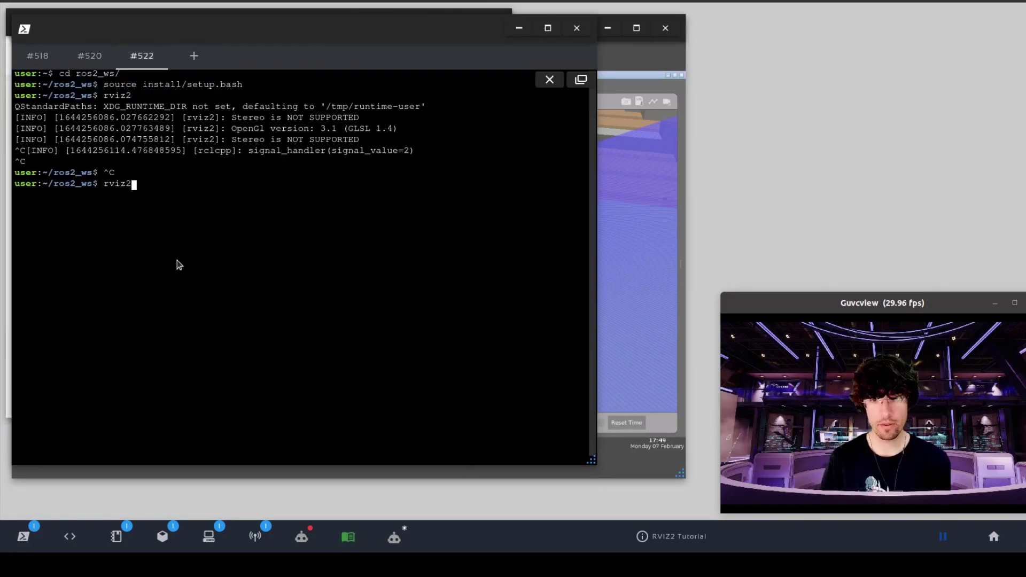
key("Return")
Step: Enlarge the desktop view and maximize the RViz2 window to fill the screen
left_click(208, 536)
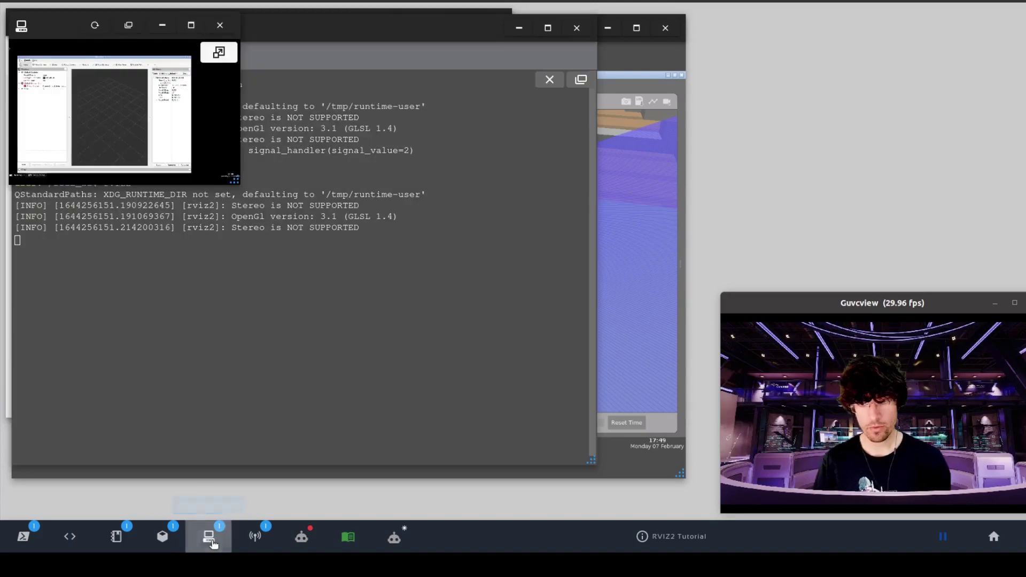
left_click_drag(230, 178, 666, 430)
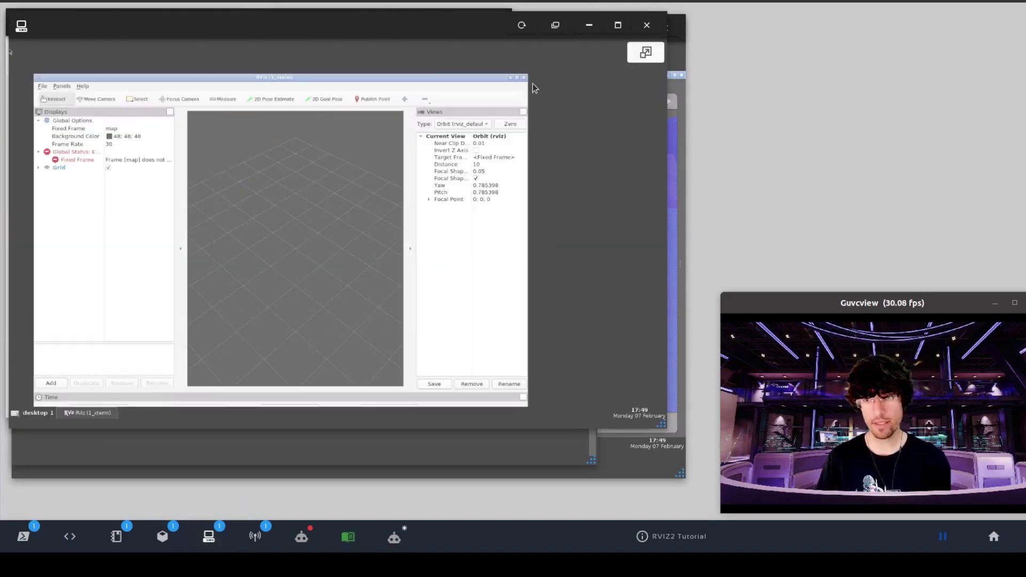
left_click(616, 26)
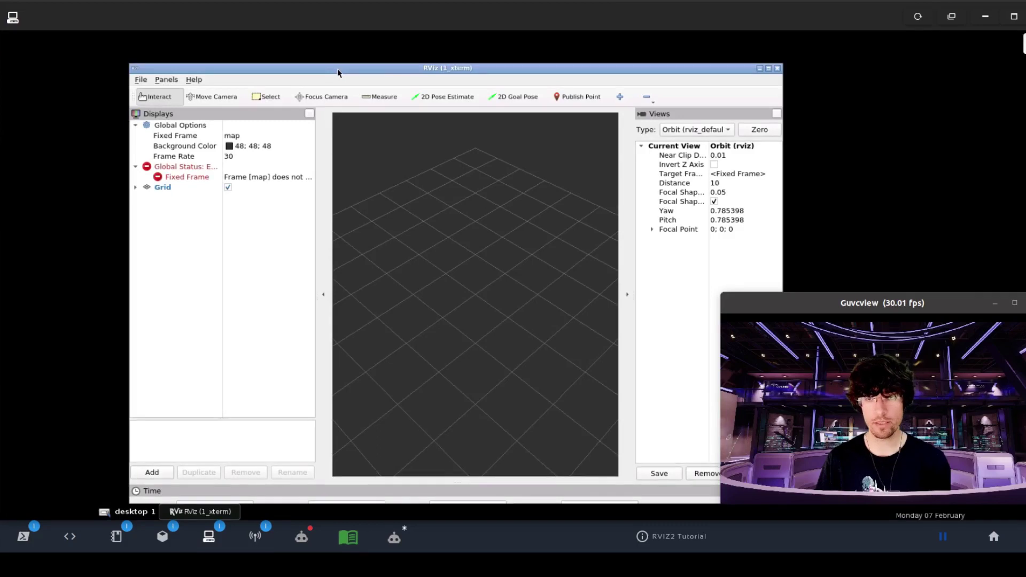
double_click(337, 68)
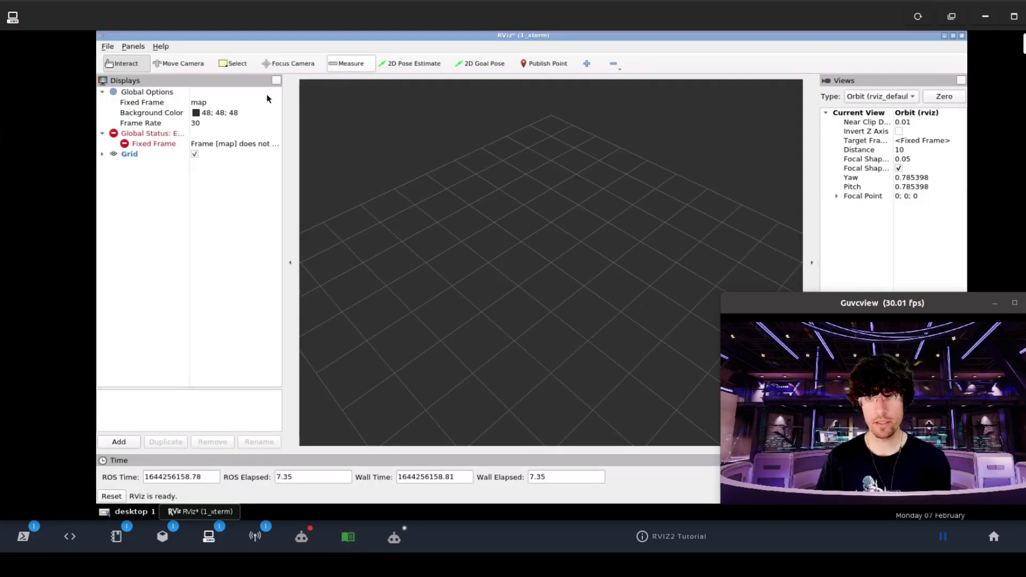
Step: Widen the Displays panel and set the Fixed Frame to odom
left_click(221, 101)
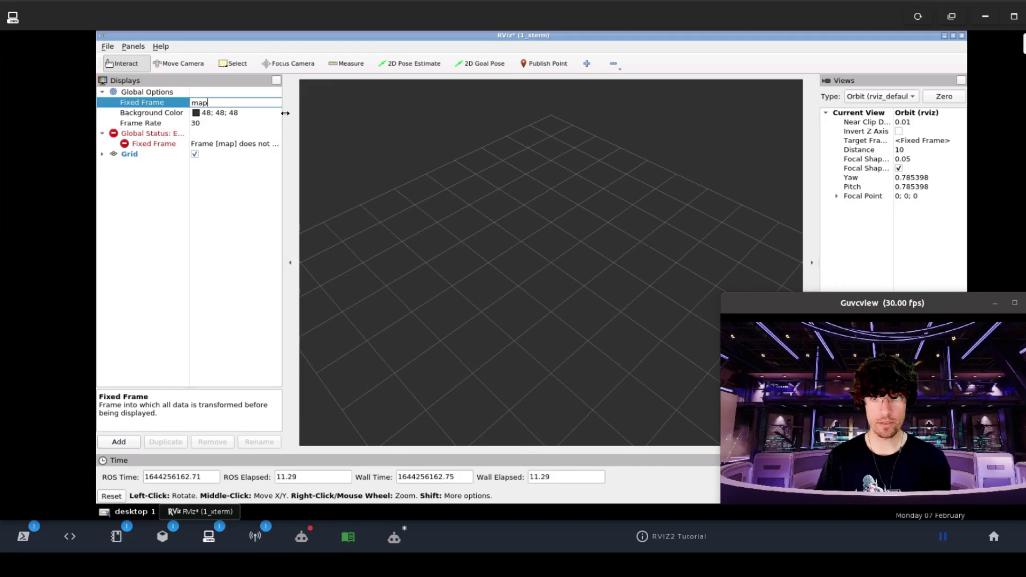
left_click_drag(295, 114, 494, 132)
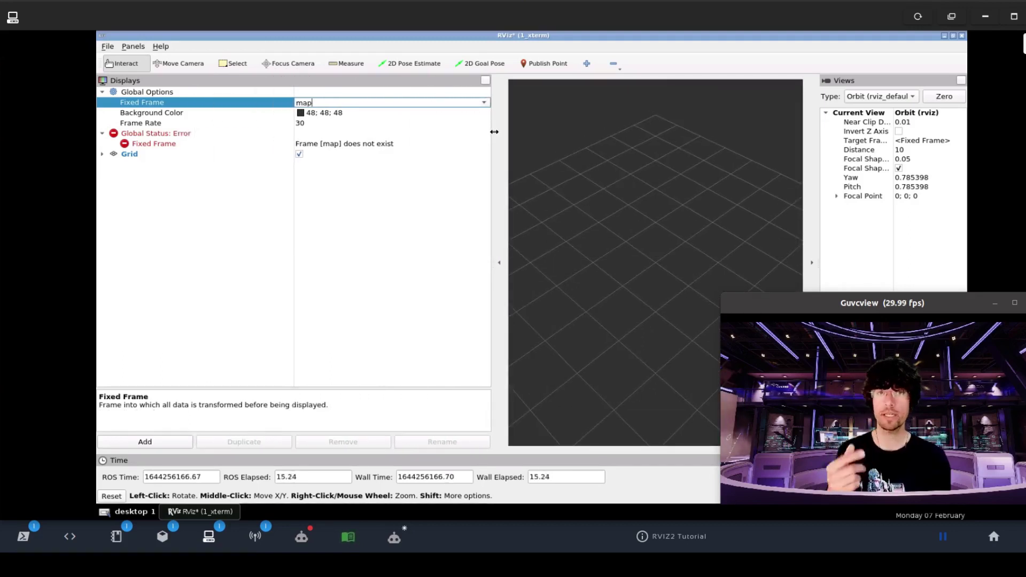
left_click(483, 104)
scroll(374, 171, "down", 3)
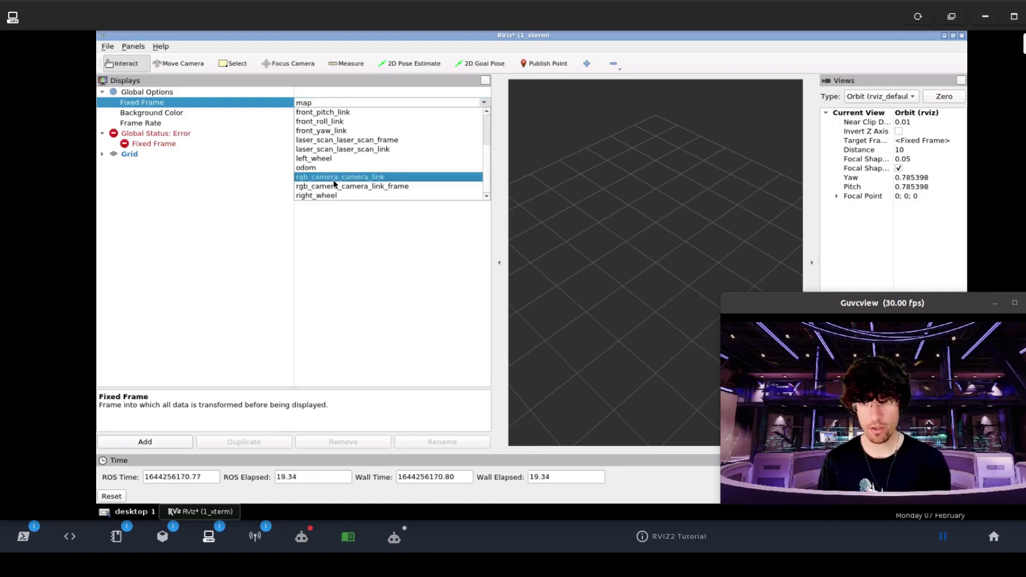
left_click(320, 168)
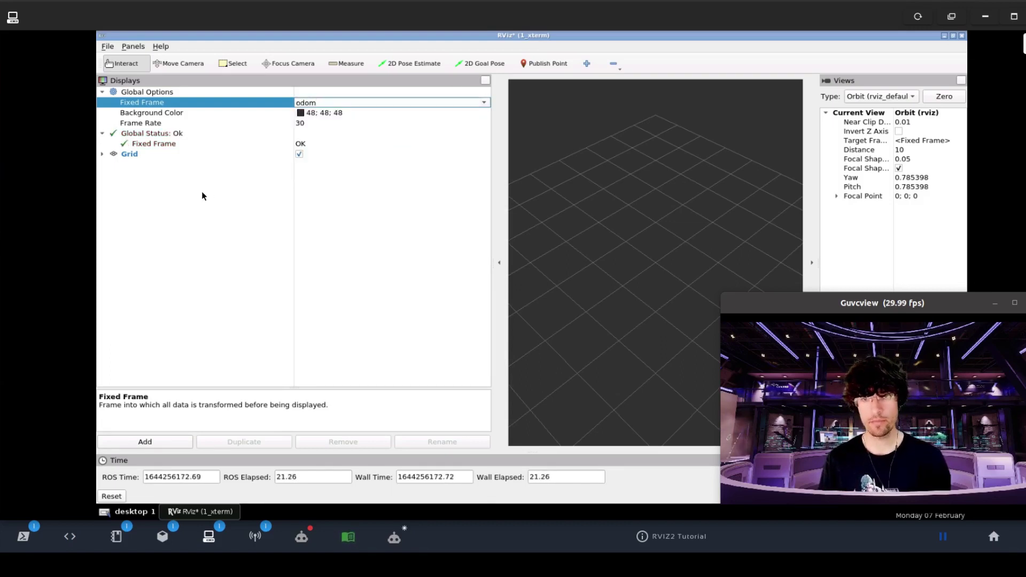
Step: Add a TF display from the Create visualization list and zoom in on the frame axes
left_click(130, 441)
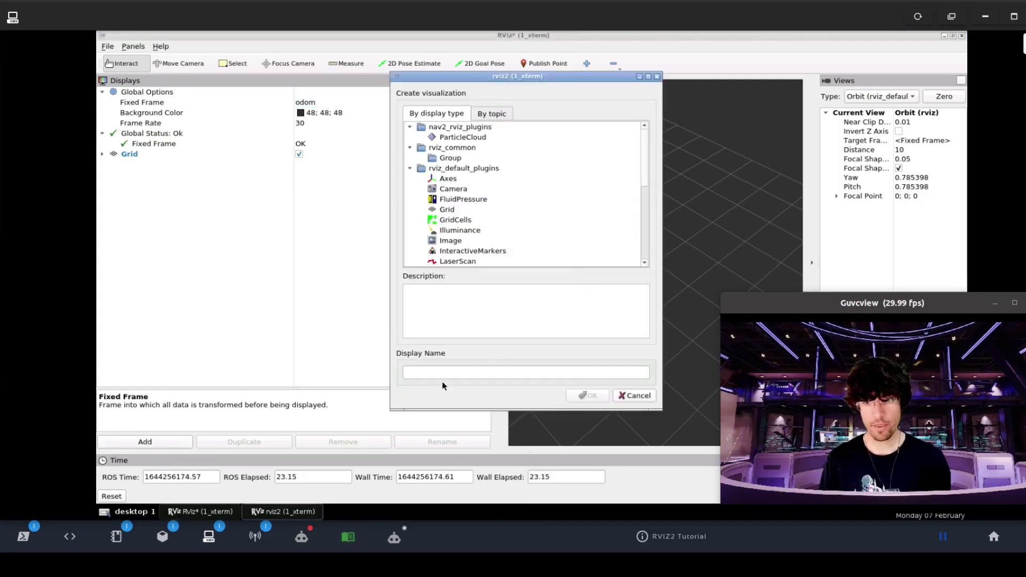
scroll(490, 219, "down", 6)
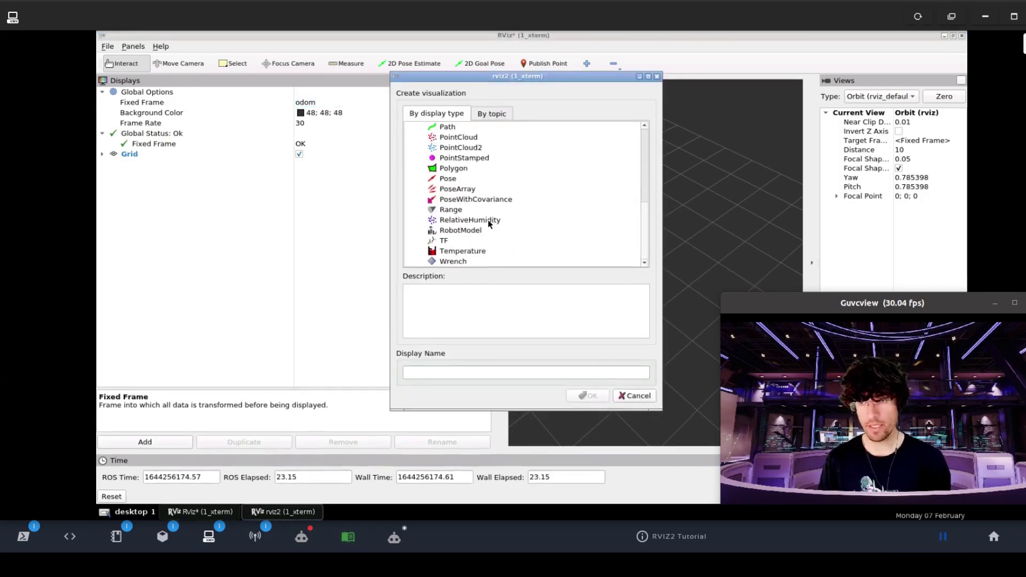
double_click(444, 241)
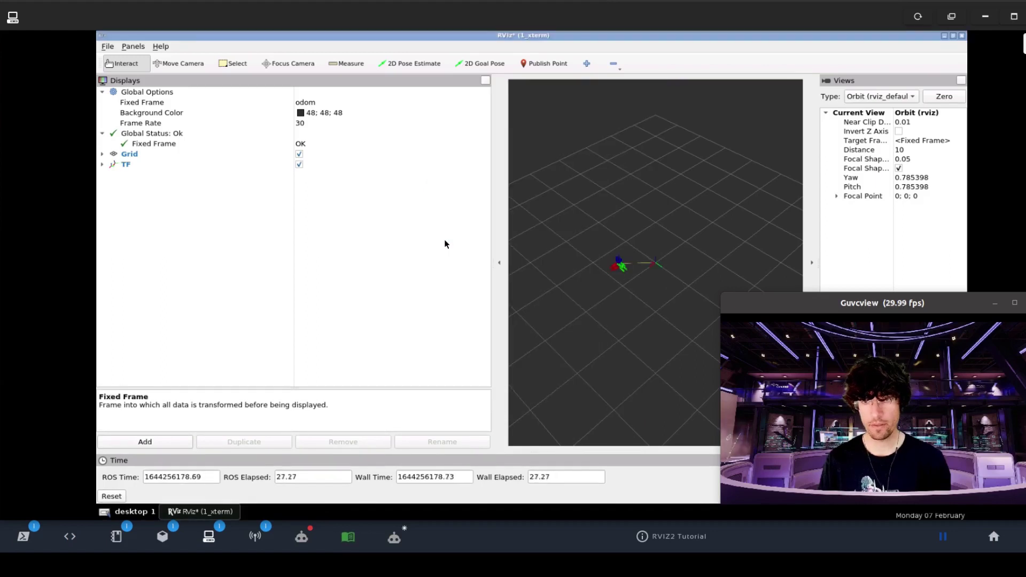
scroll(616, 278, "up", 9)
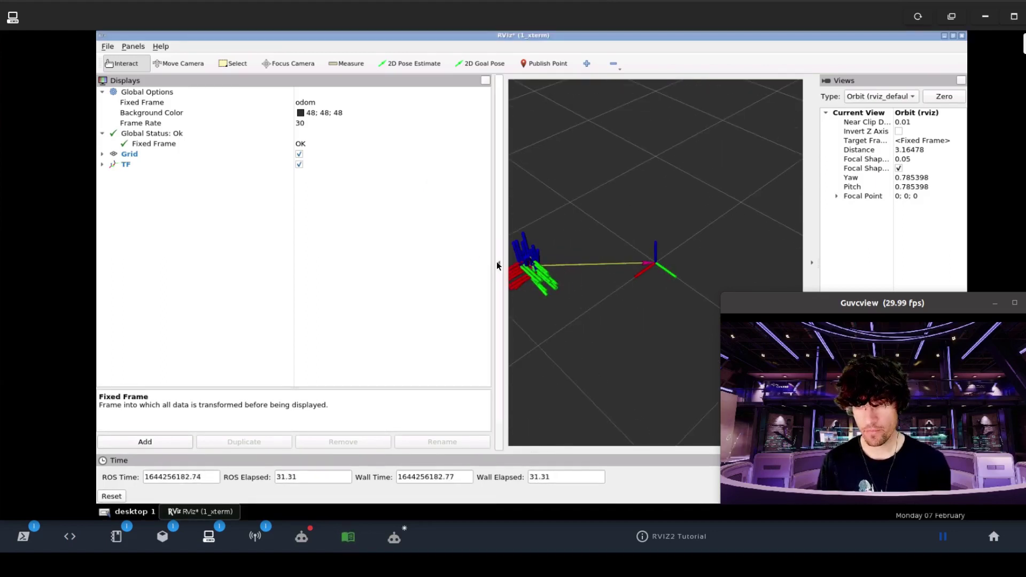
Step: Hide the Views panel and limit TF to the chassis and odom frames, with frame names shown
left_click(811, 262)
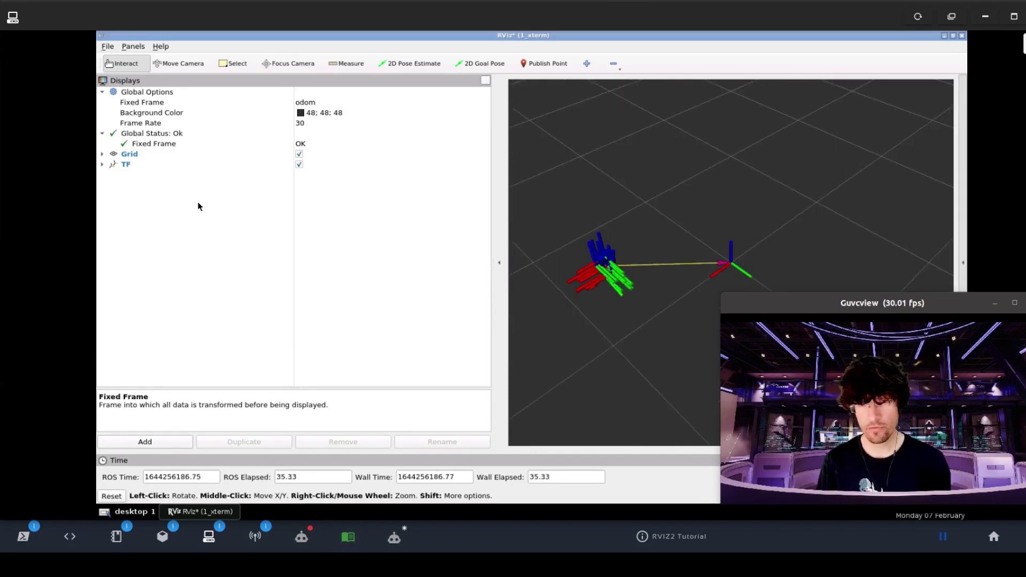
left_click(103, 164)
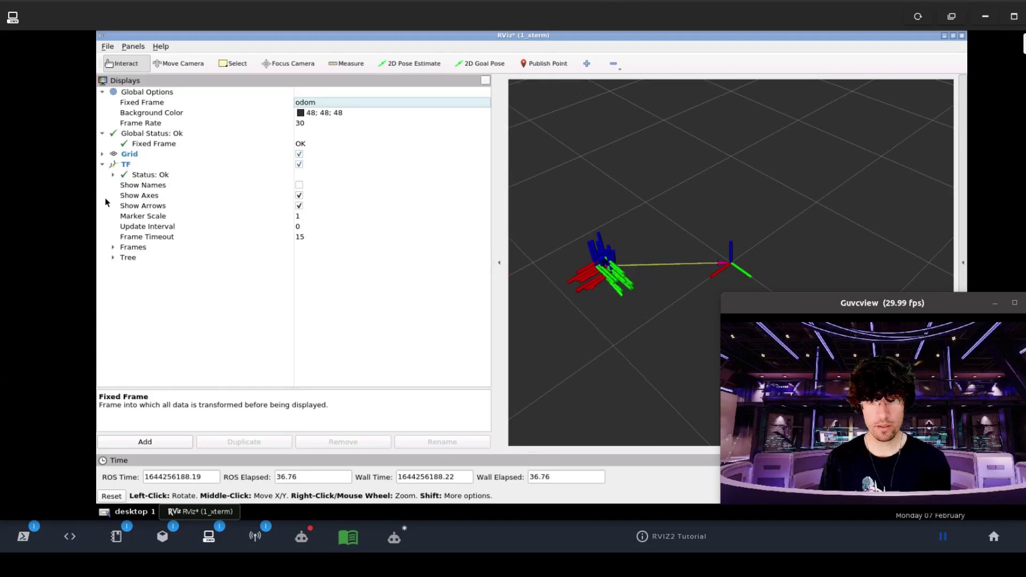
left_click(114, 247)
left_click(300, 258)
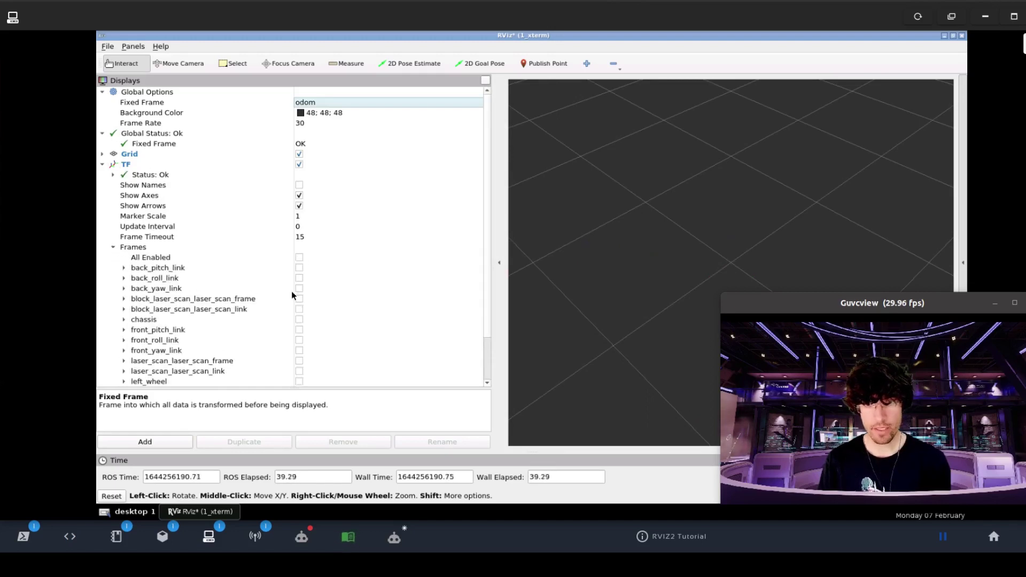
scroll(267, 337, "down", 2)
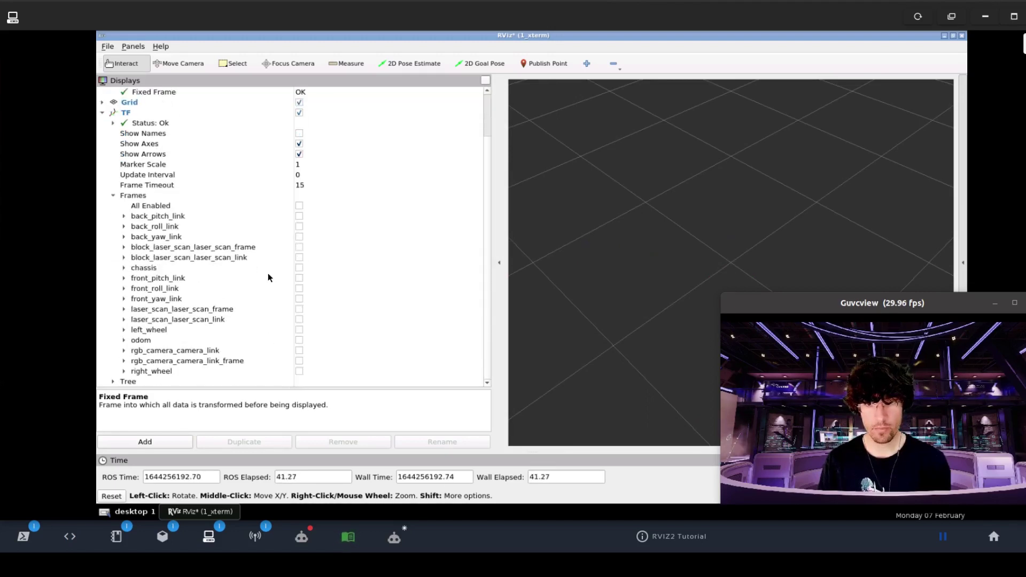
left_click(298, 268)
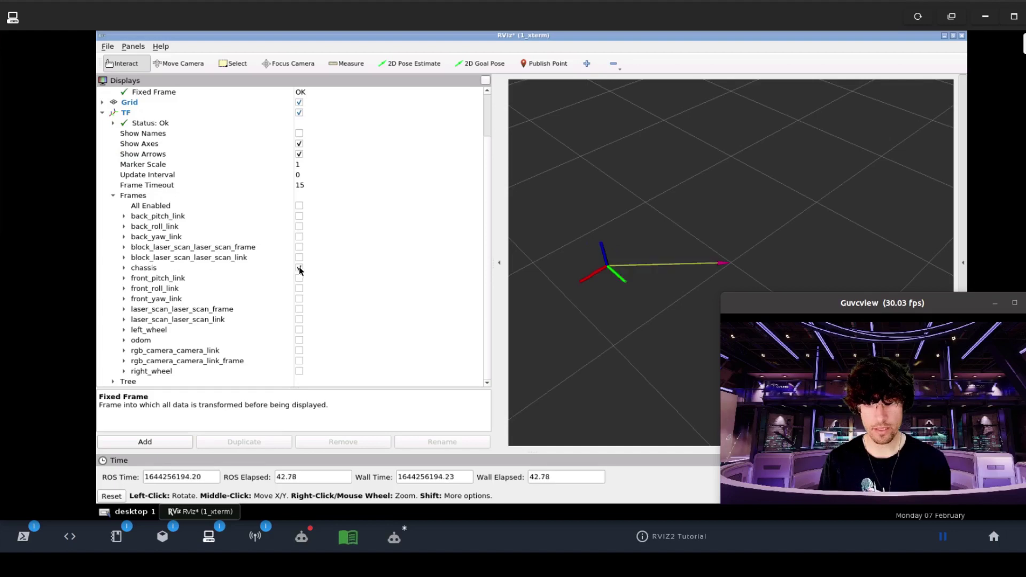
left_click(299, 340)
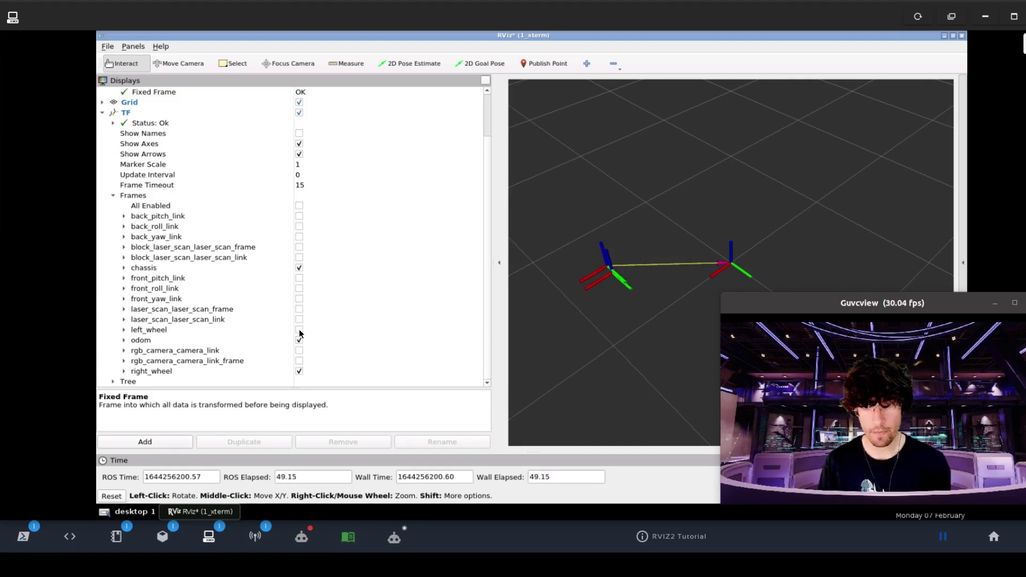
scroll(219, 219, "up", 2)
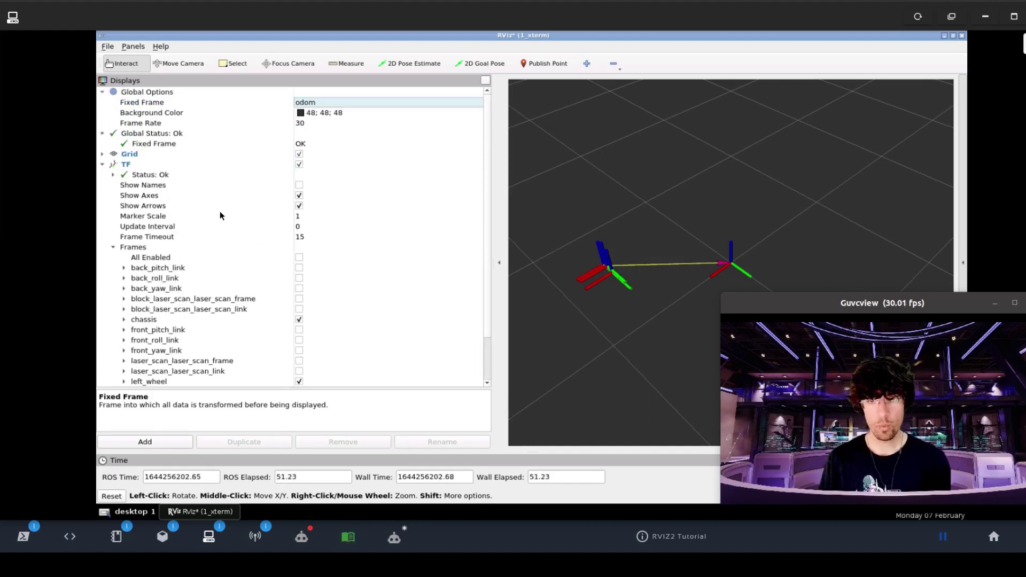
left_click(299, 186)
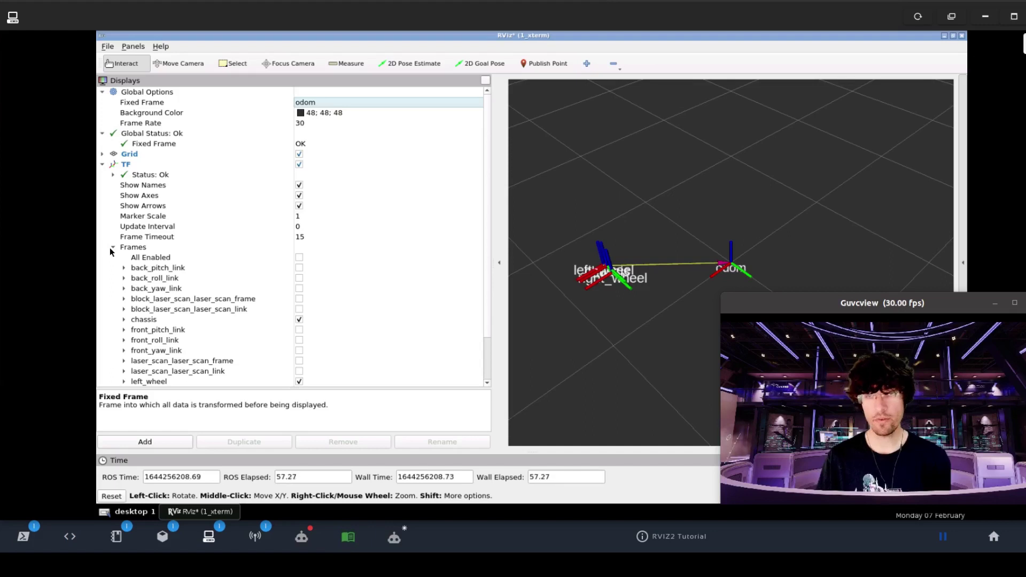
Step: Collapse the TF Frames, Status and display entries, then hide the Displays panel
left_click(111, 248)
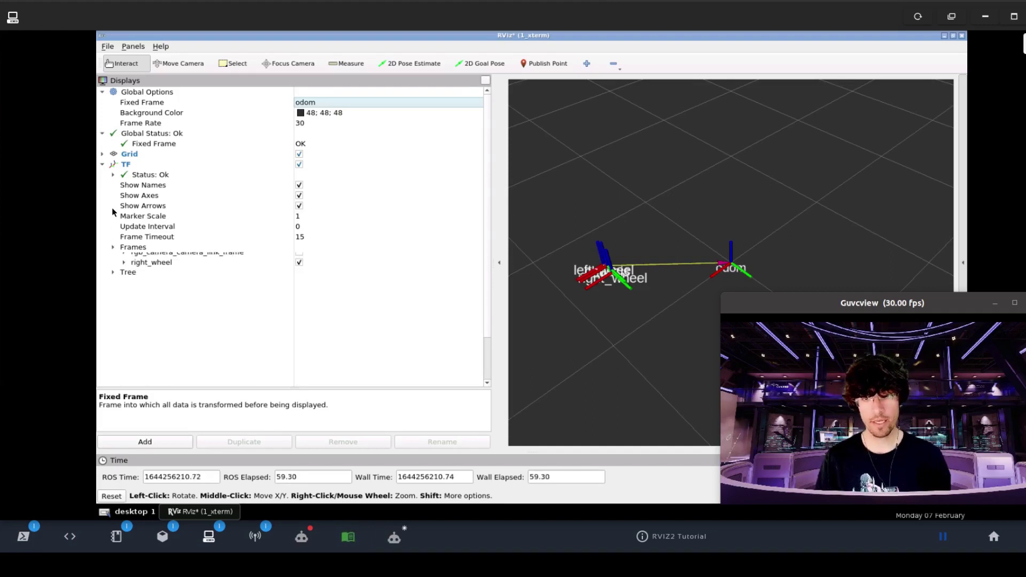
left_click(114, 176)
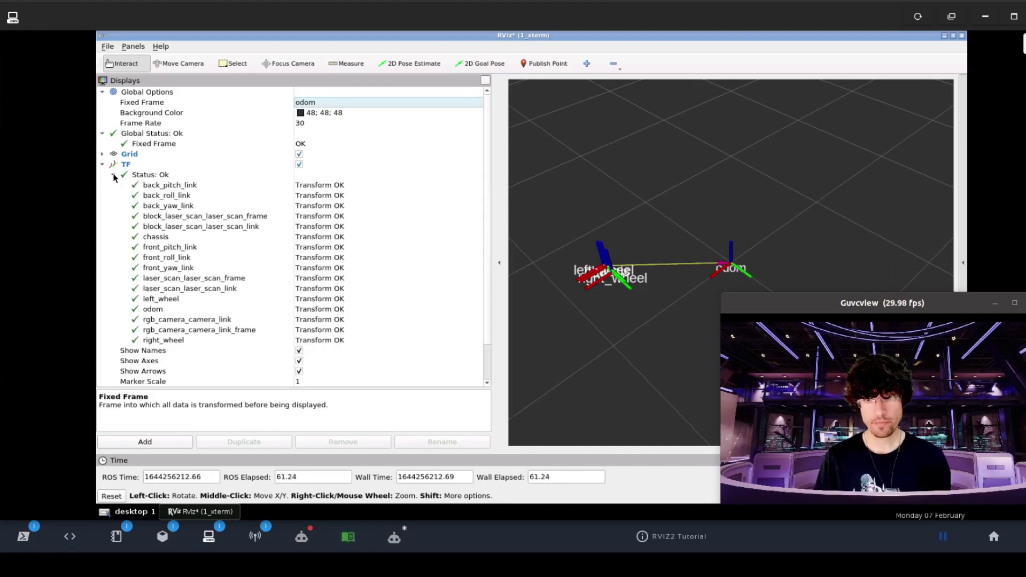
left_click(113, 175)
left_click(103, 165)
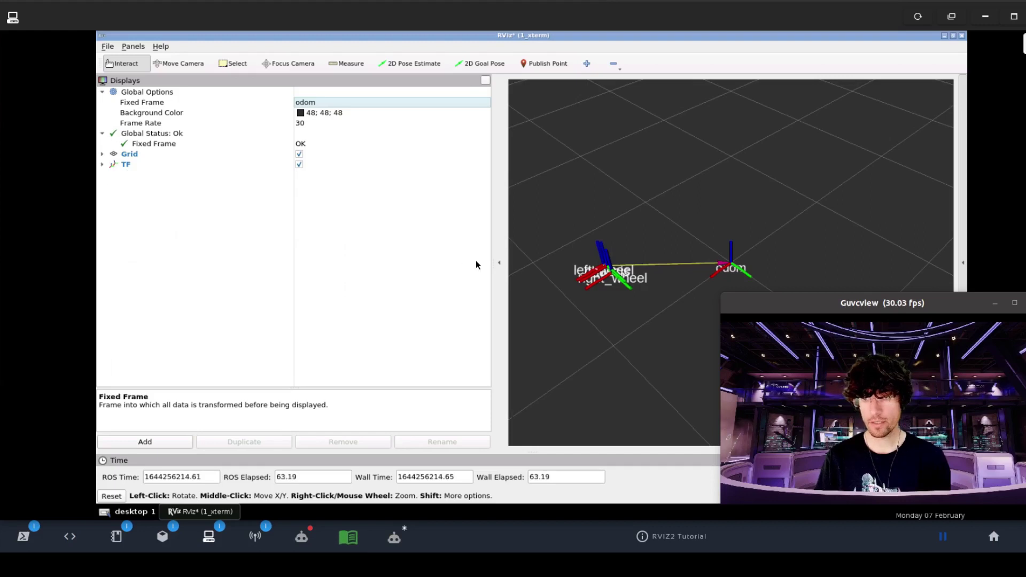
left_click(498, 264)
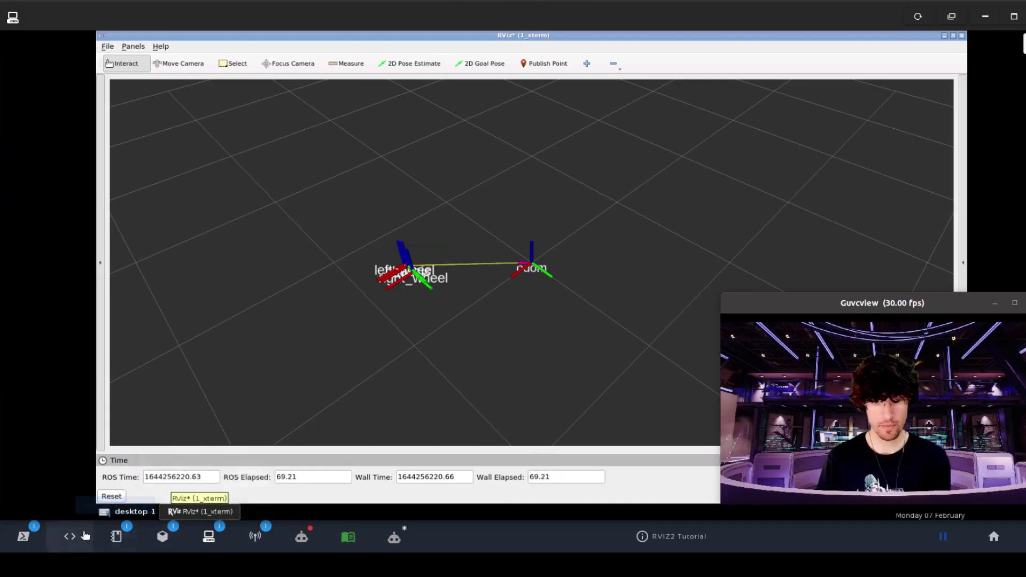
Step: Run teleop_twist_keyboard from ros2_ws in a new terminal tab, lowering speed and turn with z
left_click(116, 536)
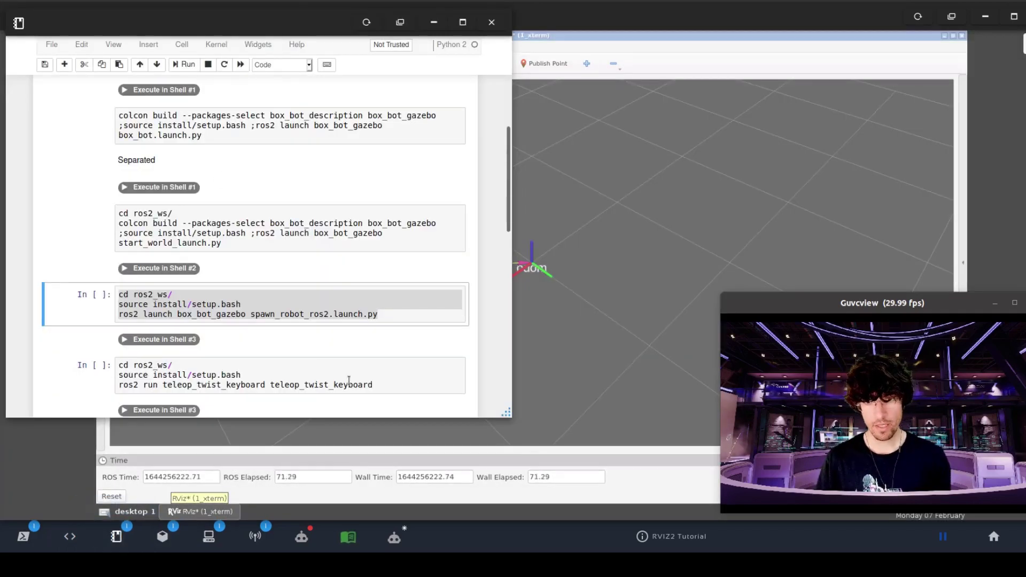
left_click_drag(378, 386, 81, 354)
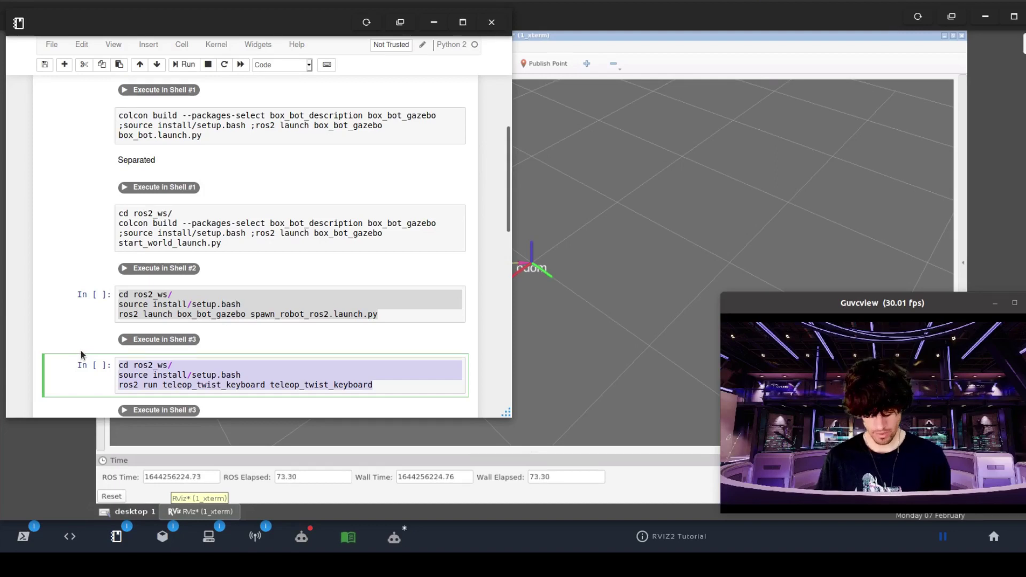
left_click(23, 537)
left_click(69, 489)
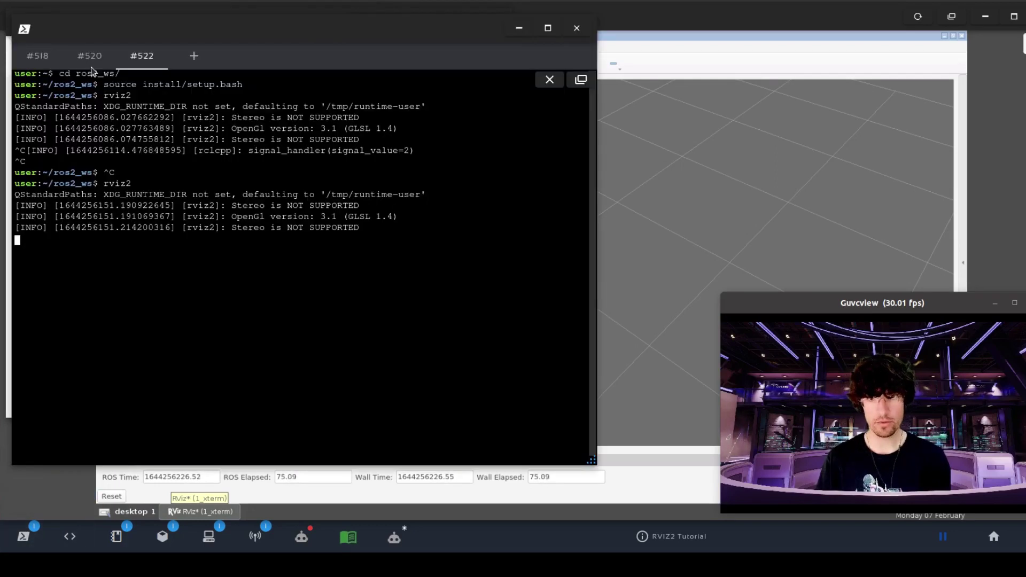
left_click(194, 55)
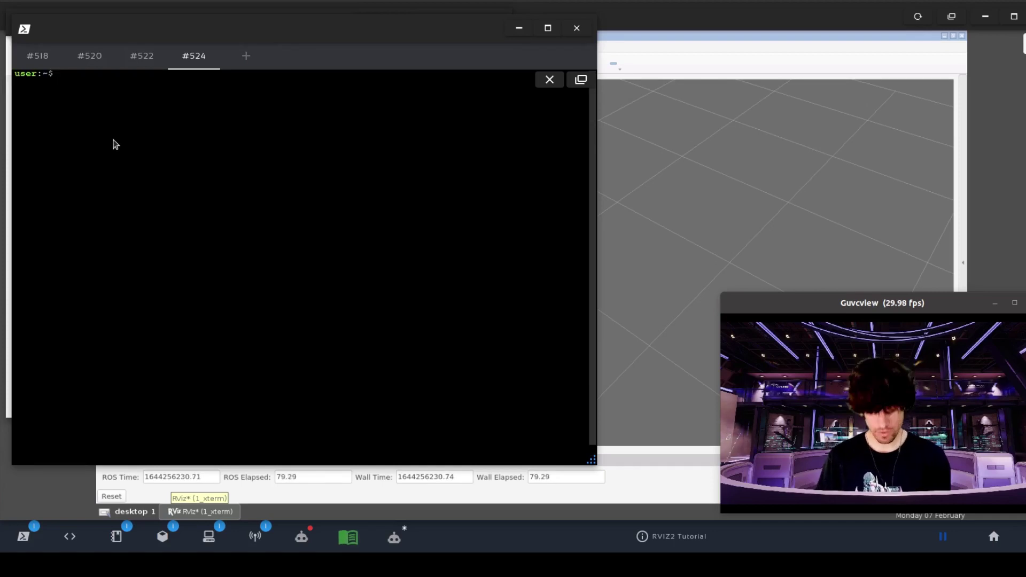
type("cd ros2_ws/ source install/setup.bash")
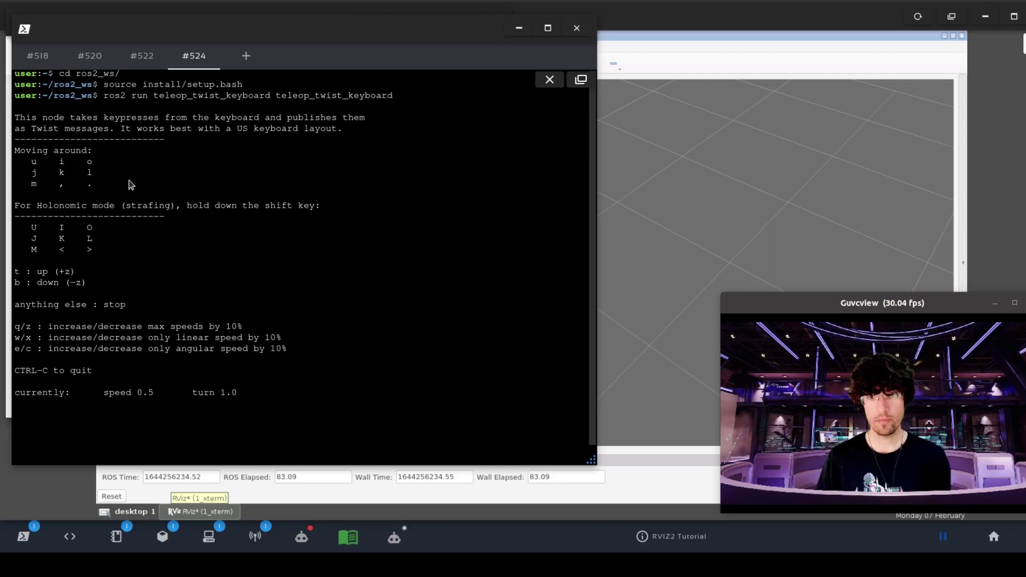
key("z")
key("z")
key("z")
key("z")
key("z")
key("z")
key("z")
key("z")
key("z")
key("z")
key("z")
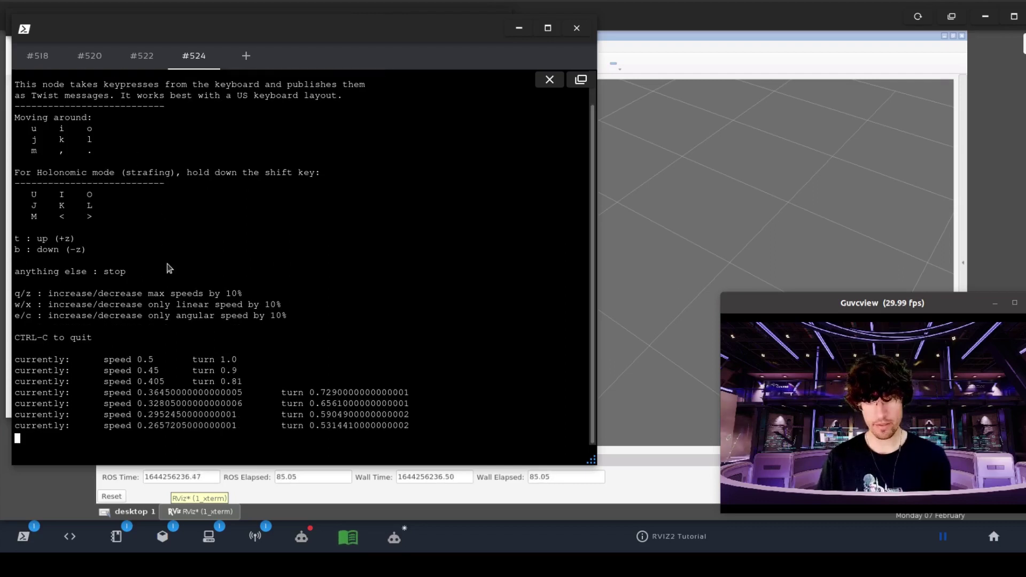
Step: Raise Gazebo and the teleop terminal, shrink both windows and shift Gazebo toward the centre
left_click(162, 536)
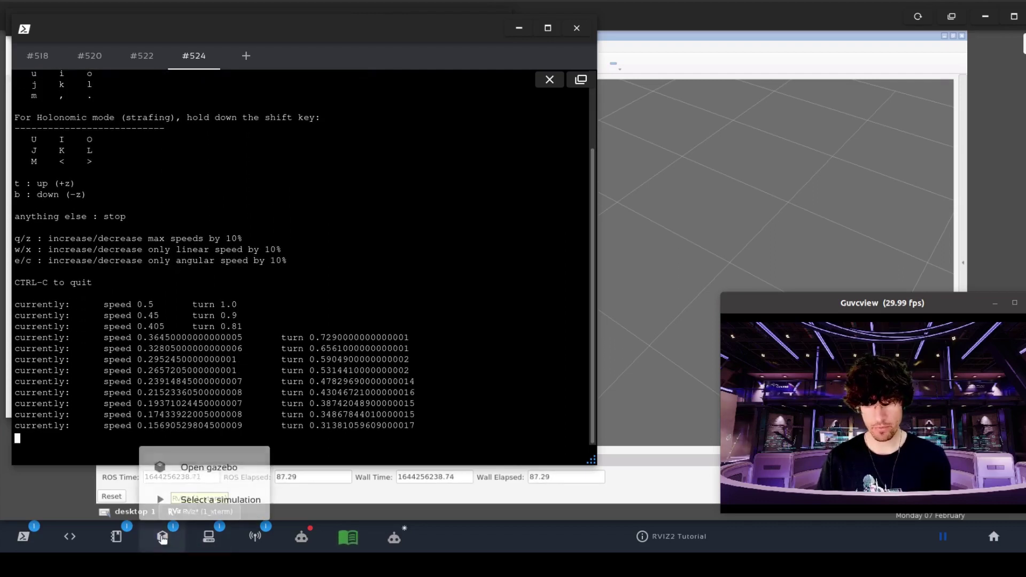
left_click(203, 467)
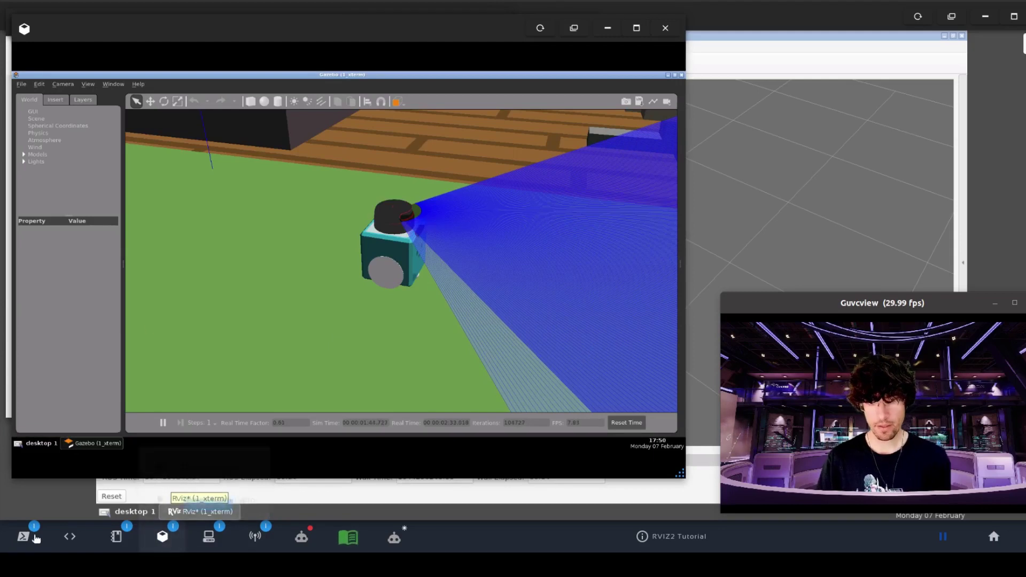
left_click(23, 536)
left_click(23, 497)
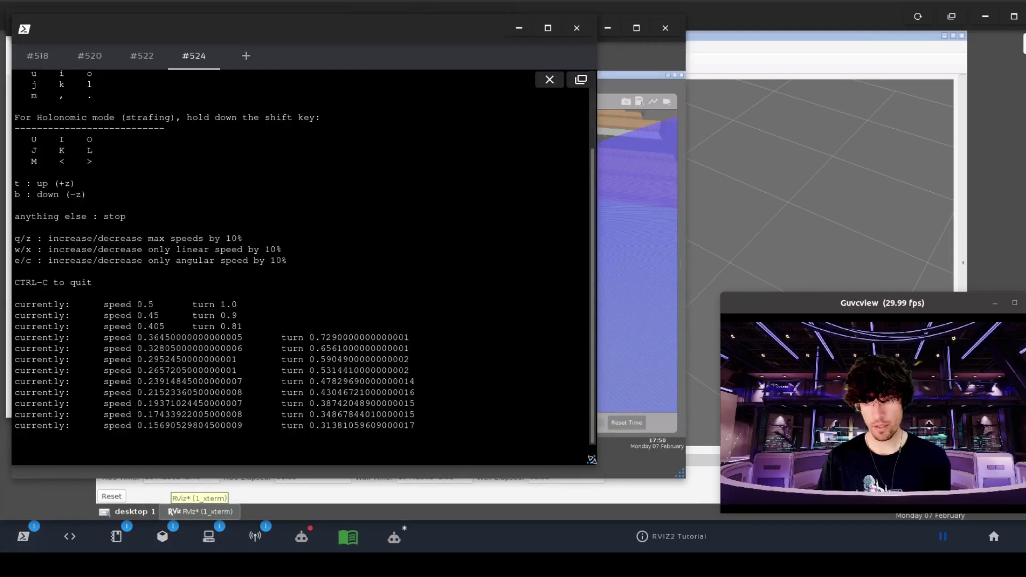
left_click_drag(589, 461, 306, 261)
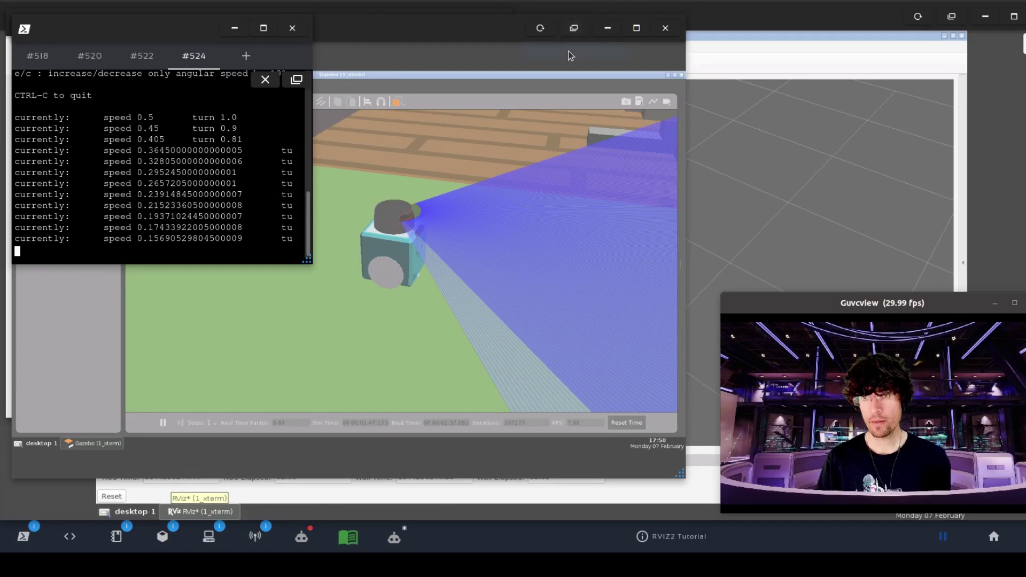
left_click(631, 232)
left_click_drag(679, 485, 420, 414)
left_click_drag(245, 90, 377, 164)
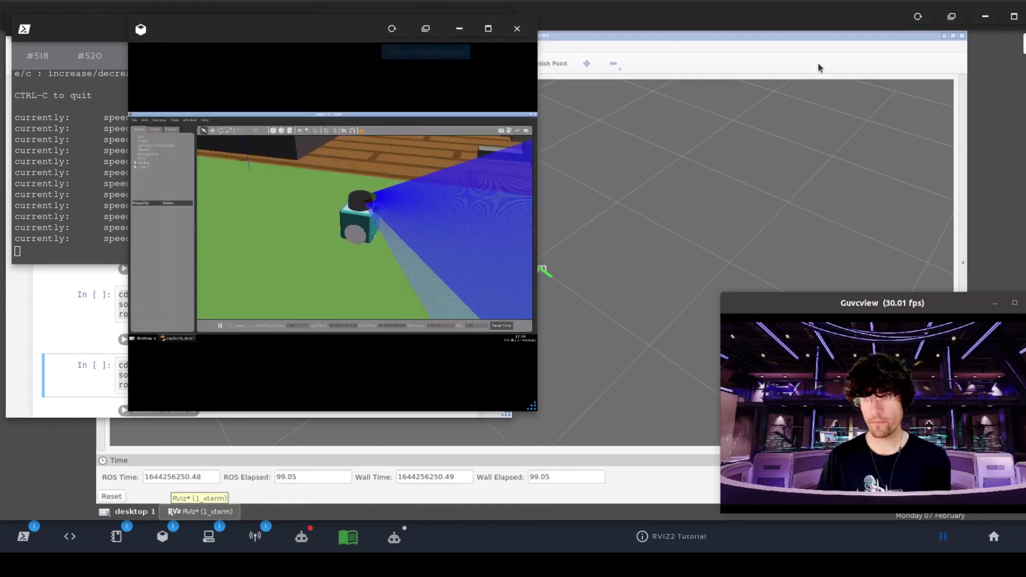
Step: Resize RViz2 and place it on the right, with the terminal bottom-left and Gazebo top-left
left_click(1017, 16)
left_click(1020, 16)
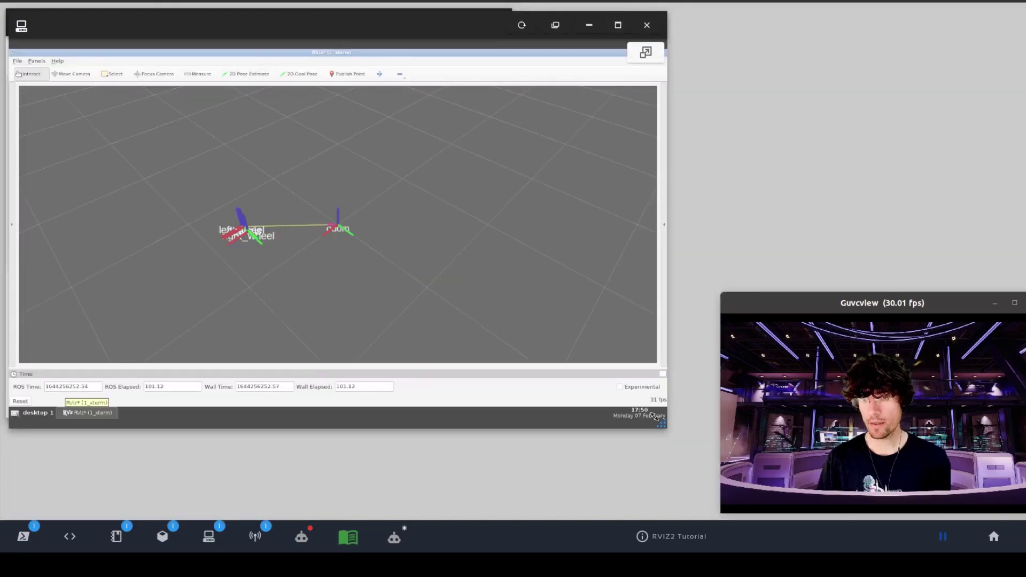
left_click_drag(665, 429, 534, 427)
left_click_drag(608, 407, 626, 368)
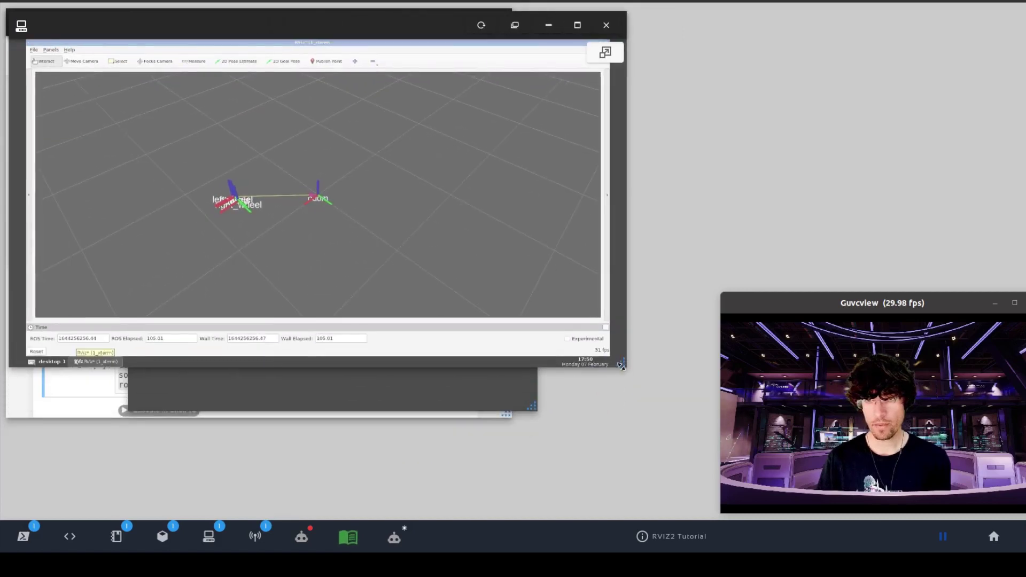
left_click_drag(346, 25, 785, 35)
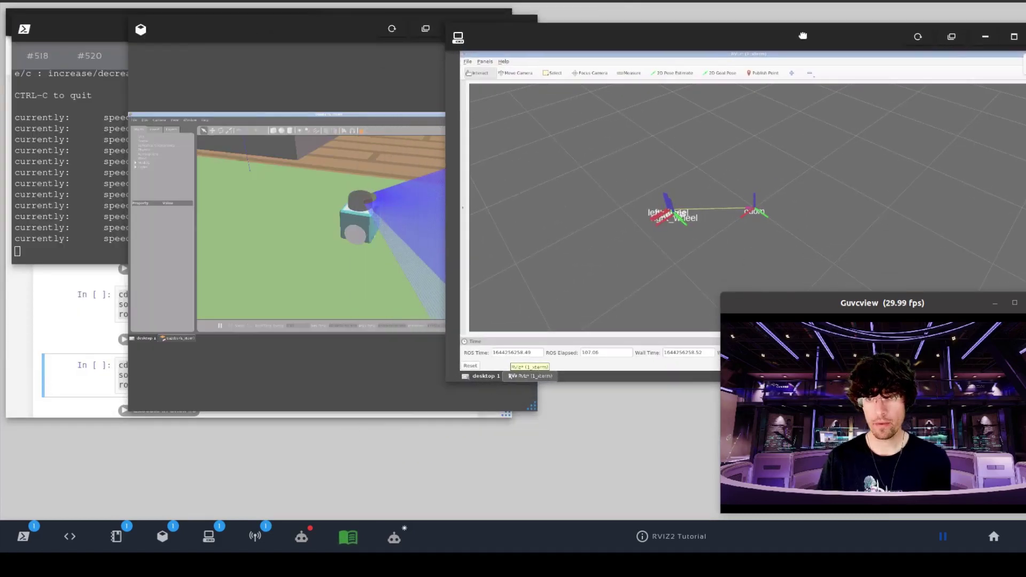
left_click_drag(83, 28, 71, 284)
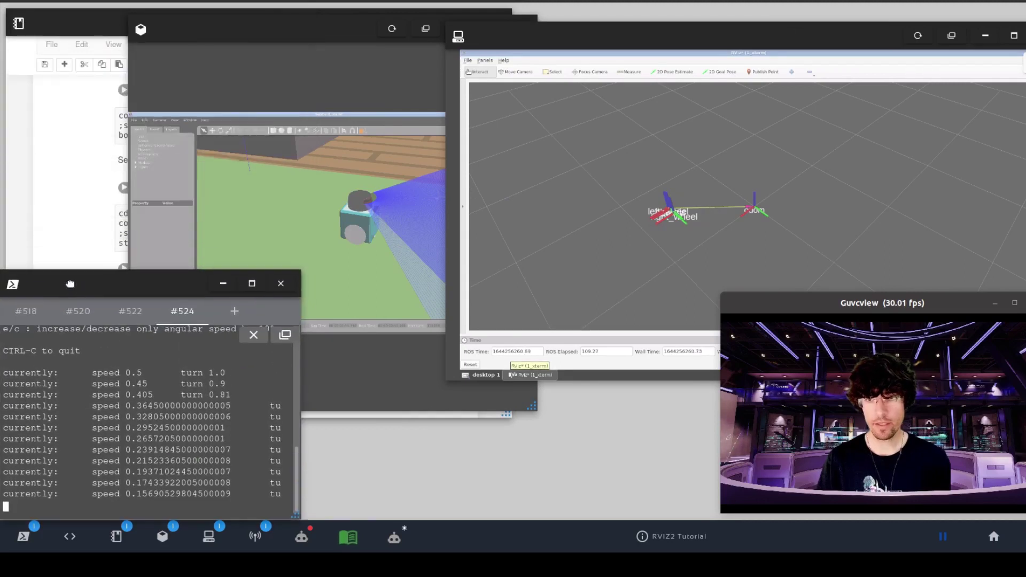
left_click_drag(329, 34, 230, 34)
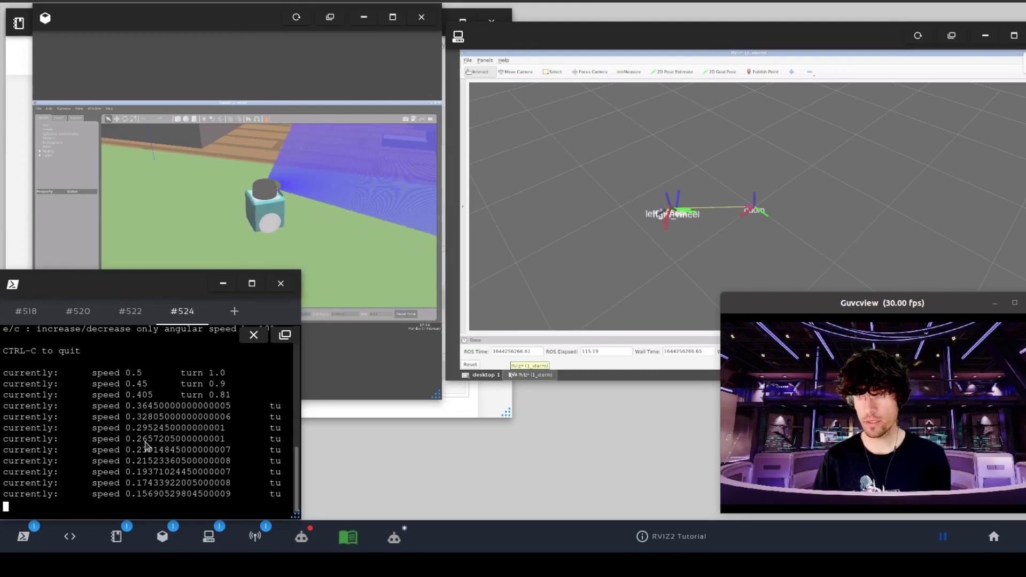
Step: Zoom the RViz view onto box_bot, drive it from the teleop terminal, then launch the IDE
left_click(670, 216)
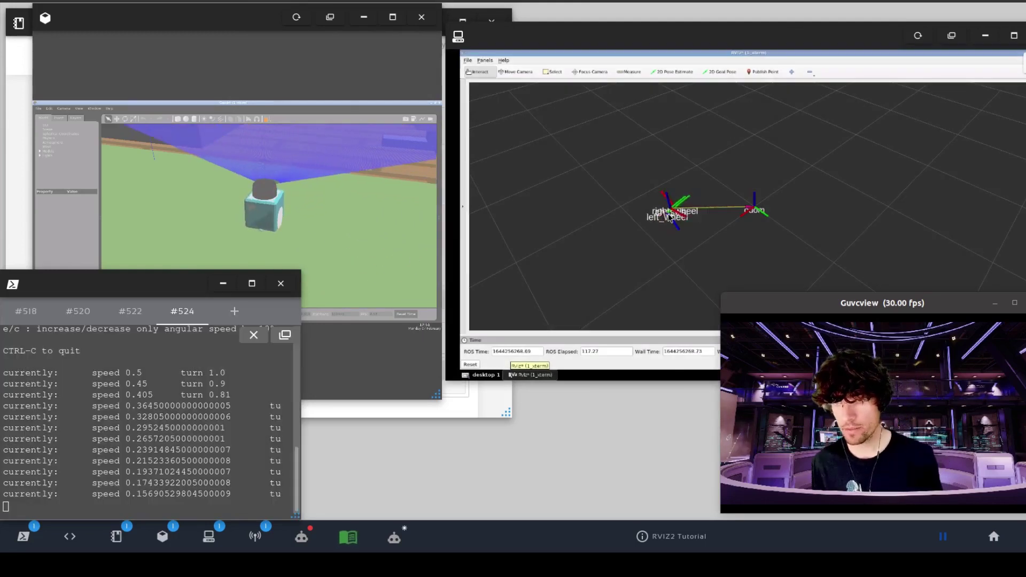
scroll(670, 215, "up", 3)
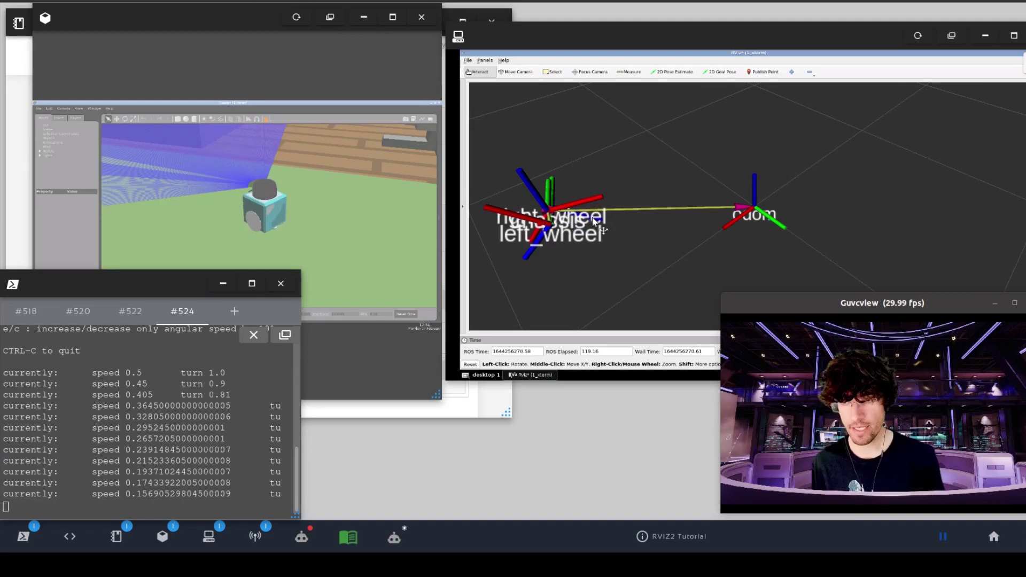
left_click(163, 395)
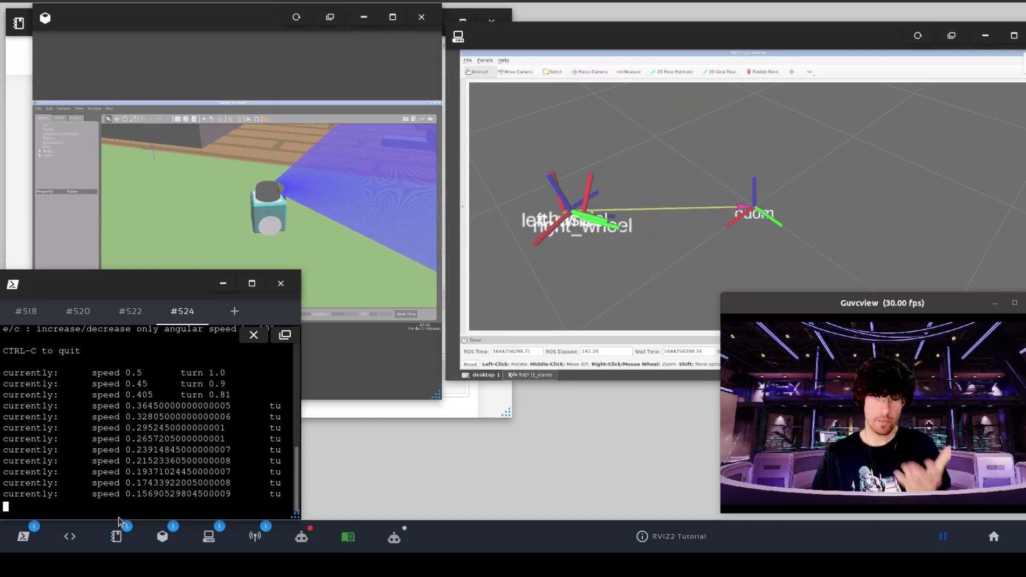
left_click(69, 536)
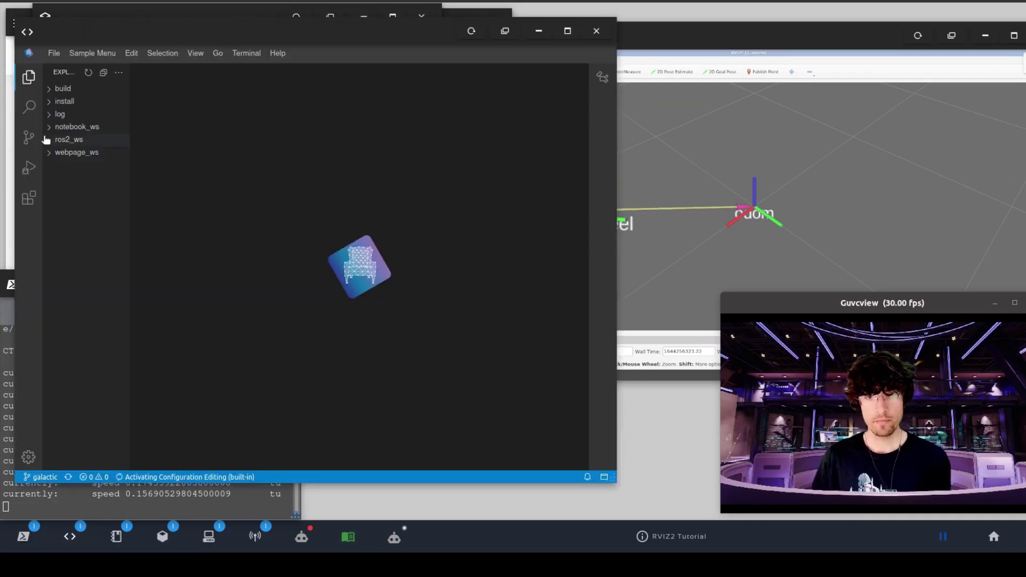
Step: Expand ros2_ws > src > box_bot_description > robot in a widened Explorer and open box_bot.gazebo
left_click(49, 140)
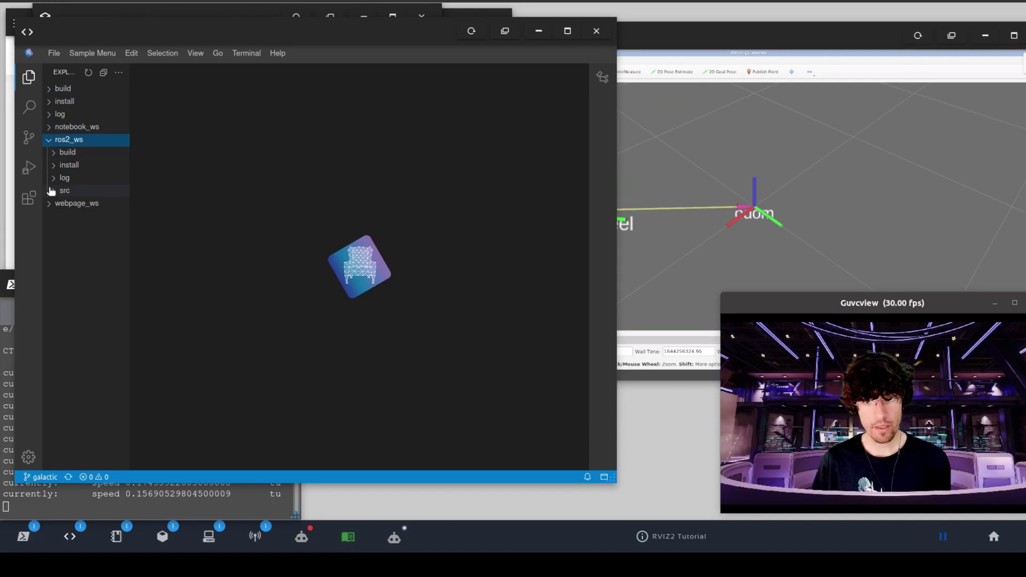
left_click(51, 191)
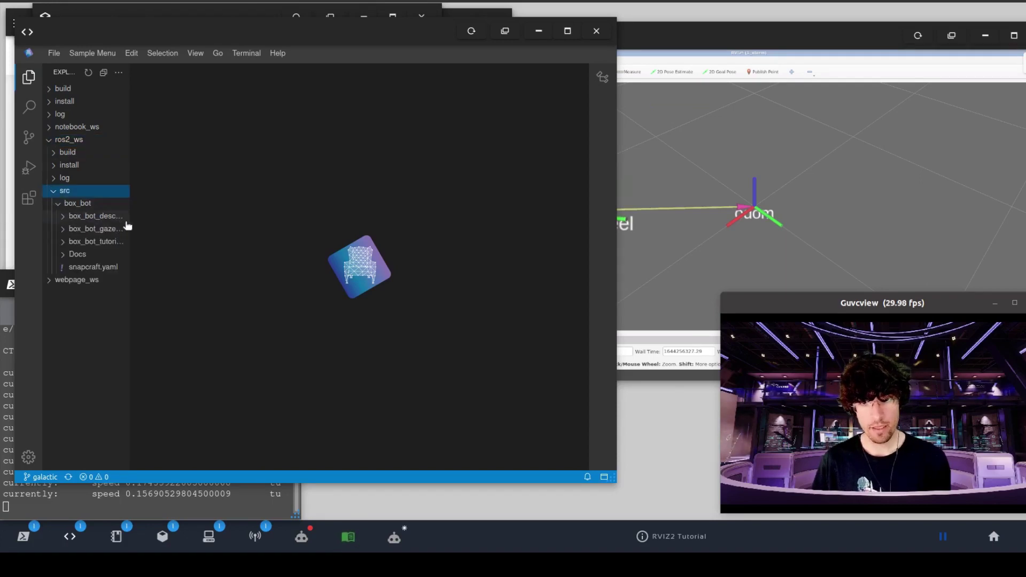
left_click_drag(128, 221, 261, 227)
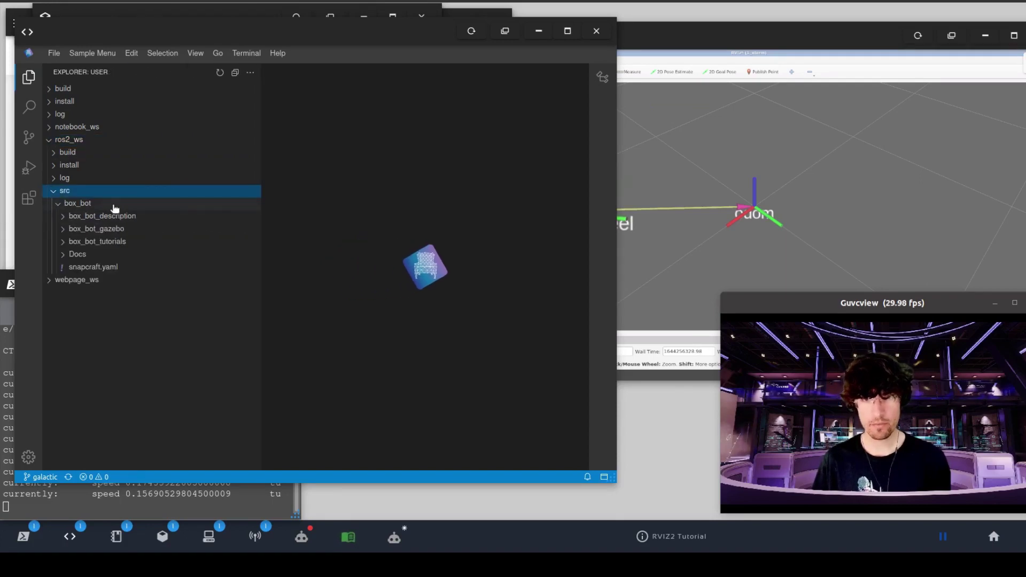
left_click(63, 217)
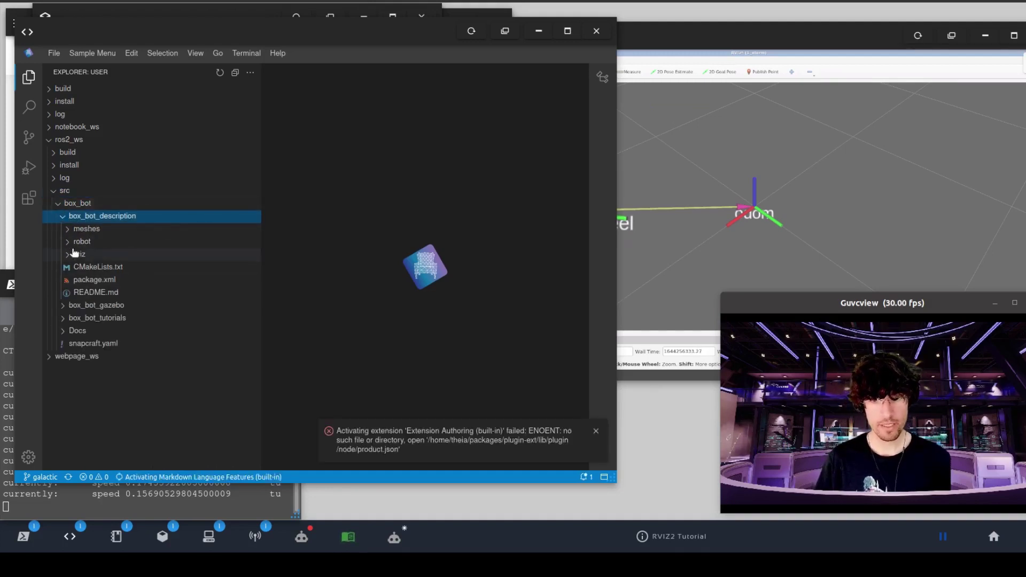
left_click(72, 242)
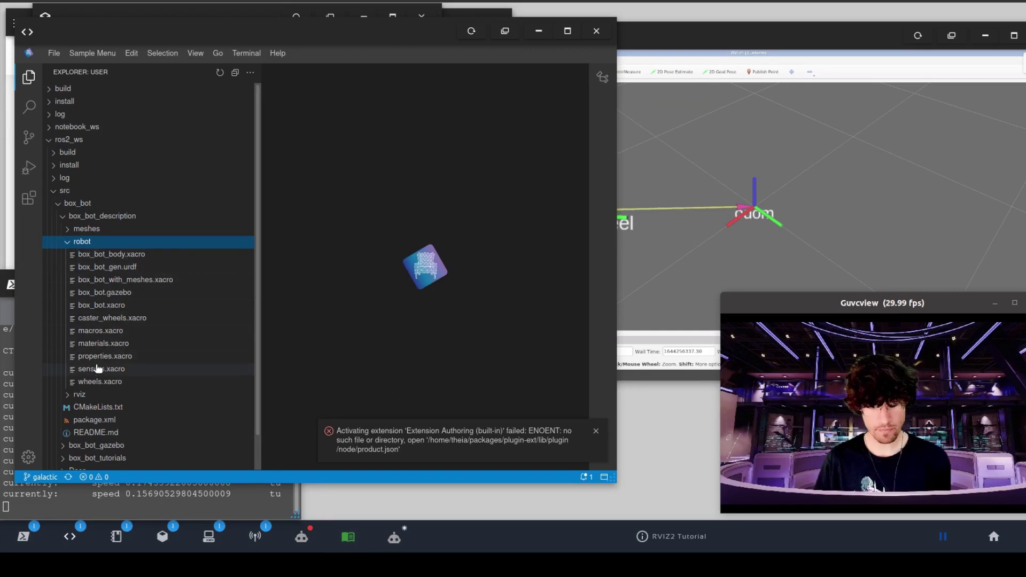
left_click(115, 293)
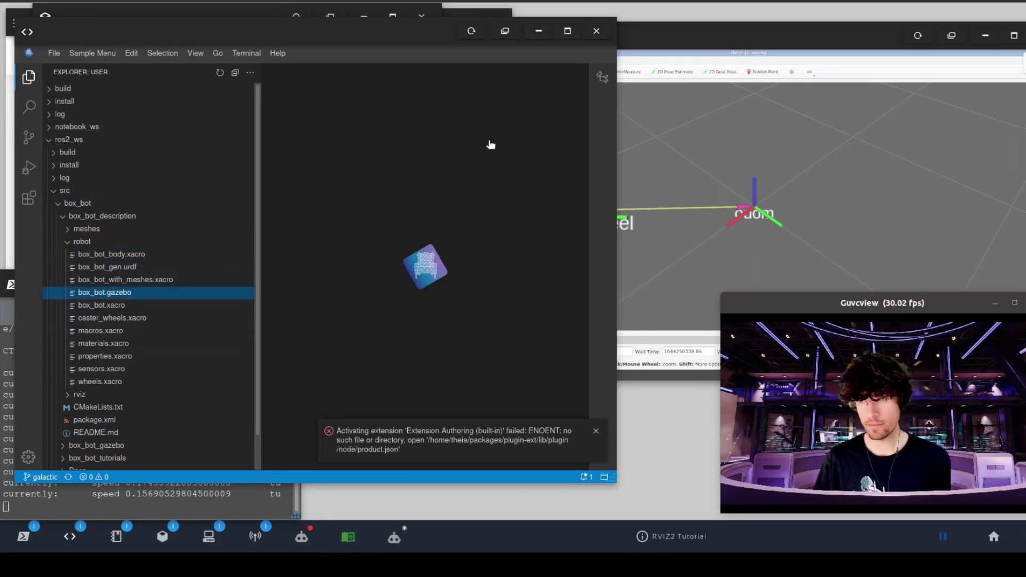
Step: Maximize the editor and scroll through box_bot.gazebo
left_click(569, 31)
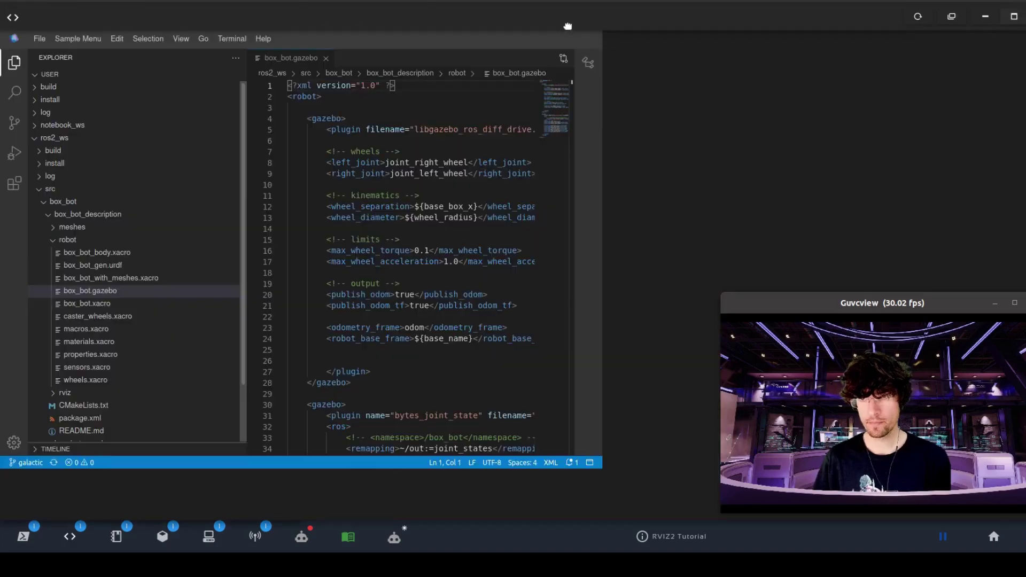
left_click_drag(957, 302, 973, 144)
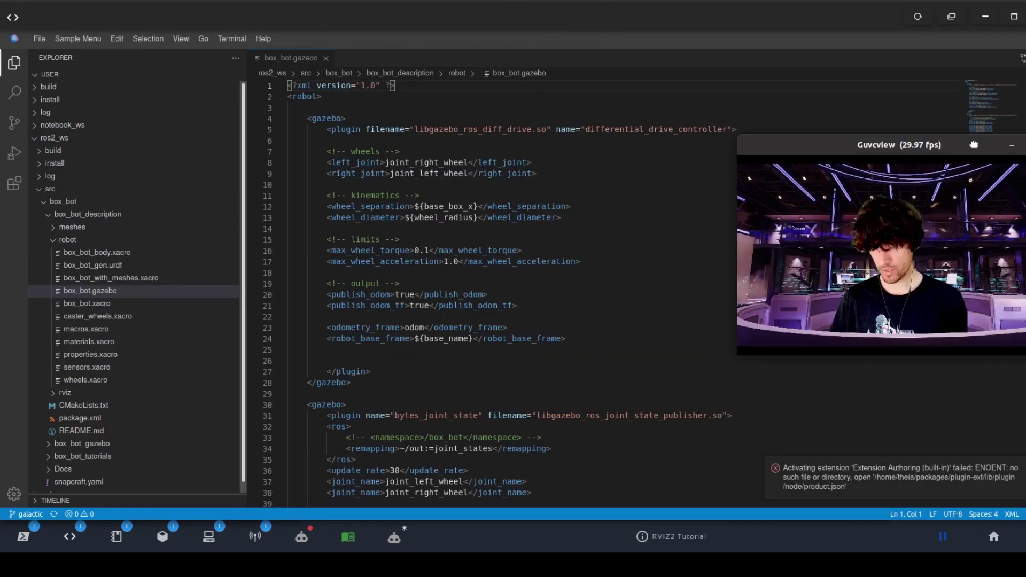
scroll(636, 216, "down", 3)
scroll(637, 217, "up", 1)
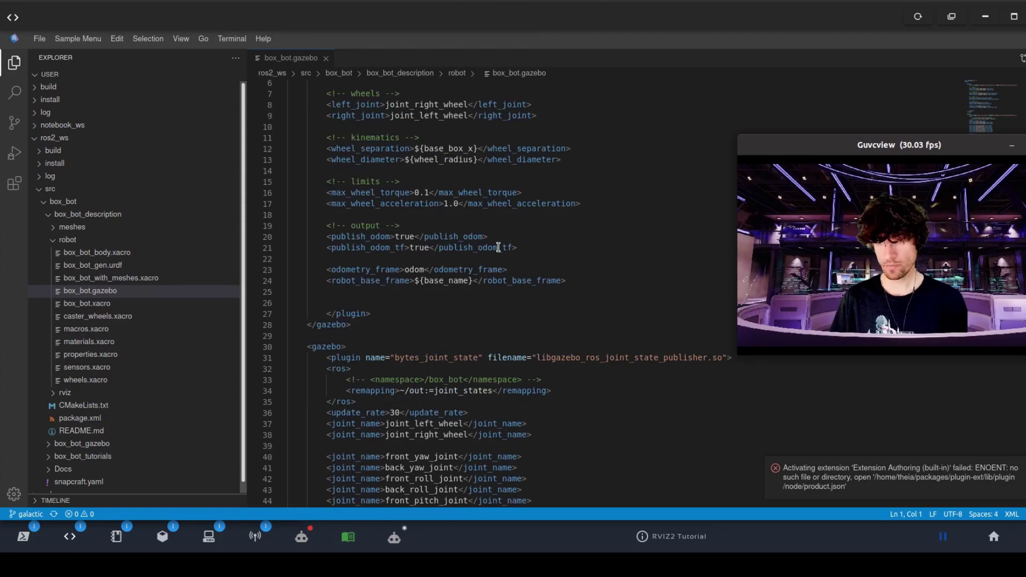
scroll(497, 249, "down", 6)
scroll(493, 251, "up", 2)
scroll(338, 284, "up", 1)
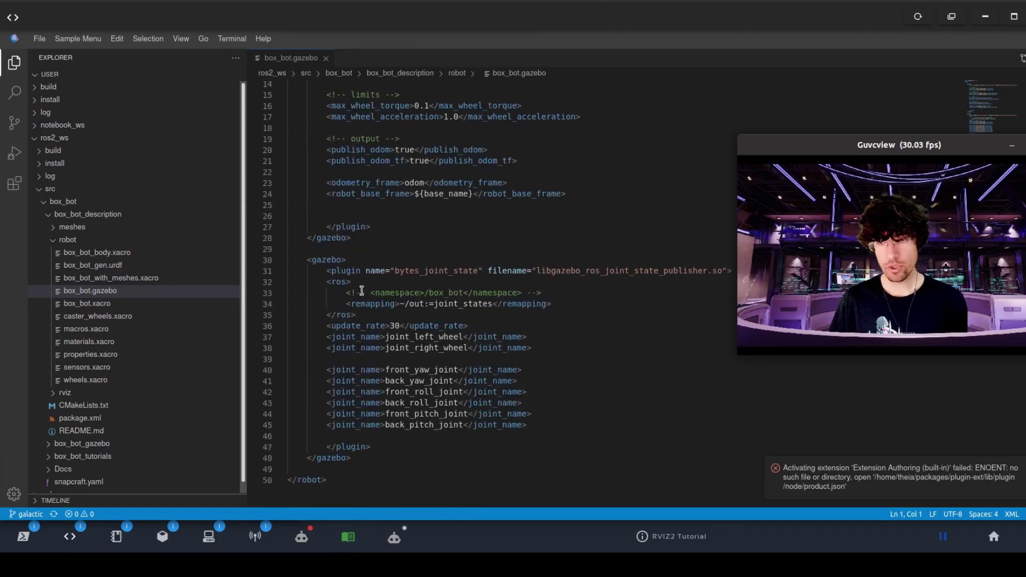
scroll(355, 286, "up", 5)
left_click_drag(824, 147, 821, 17)
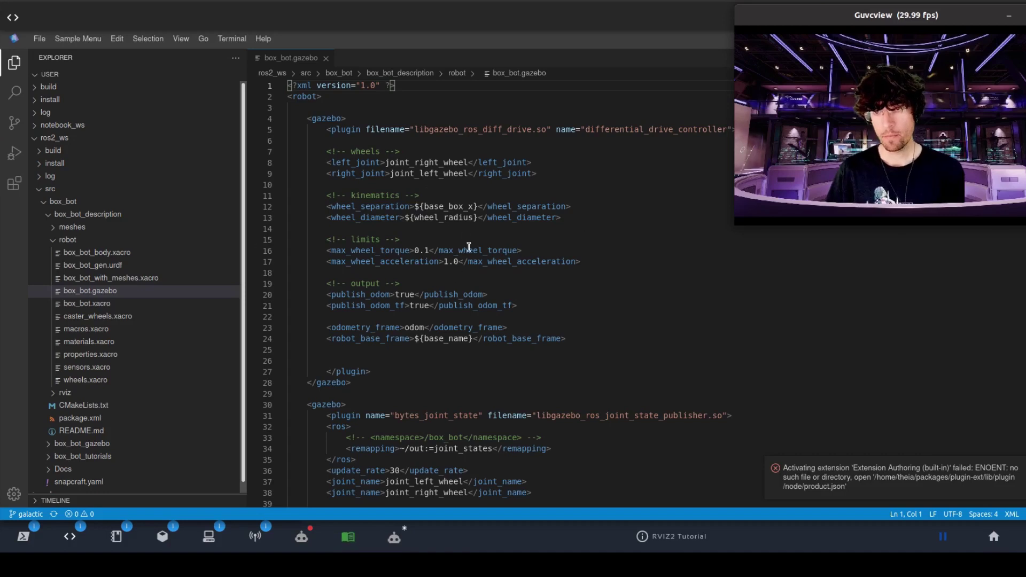
Step: Highlight the first <gazebo> block with the diff drive plugin, then scroll on to the joint state publisher
left_click_drag(307, 118, 386, 389)
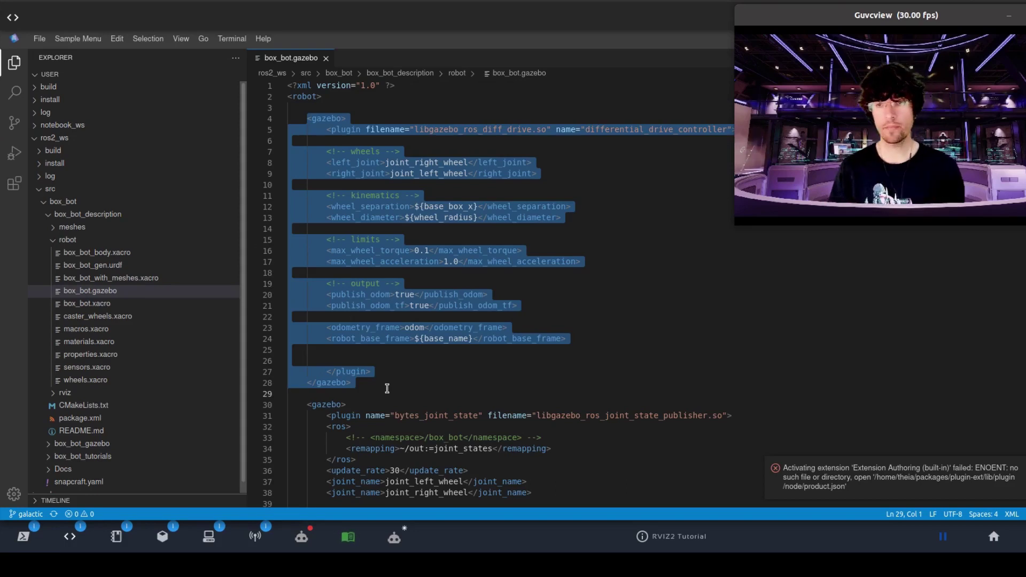
left_click(403, 404)
scroll(402, 415, "down", 5)
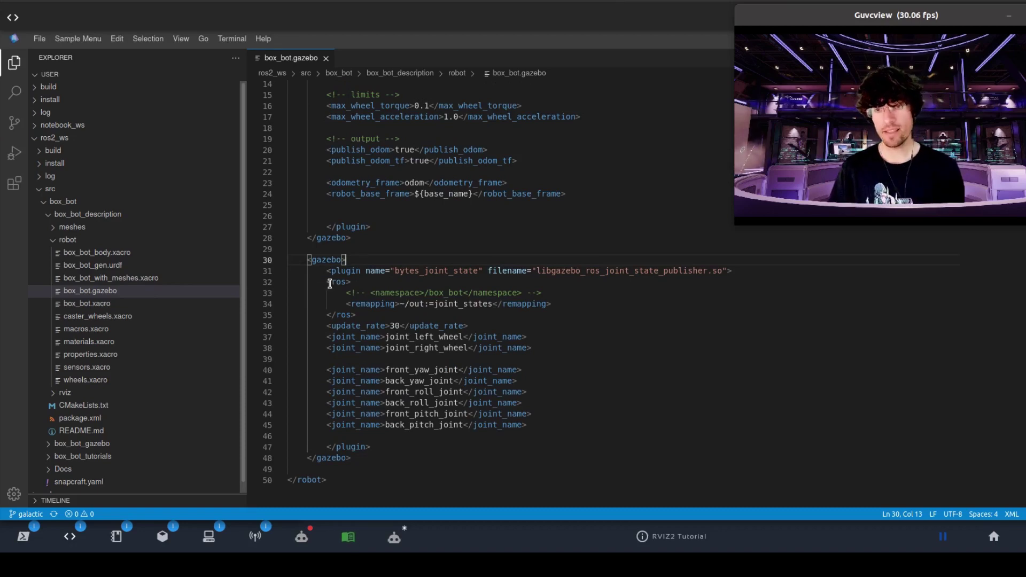
left_click_drag(300, 259, 353, 461)
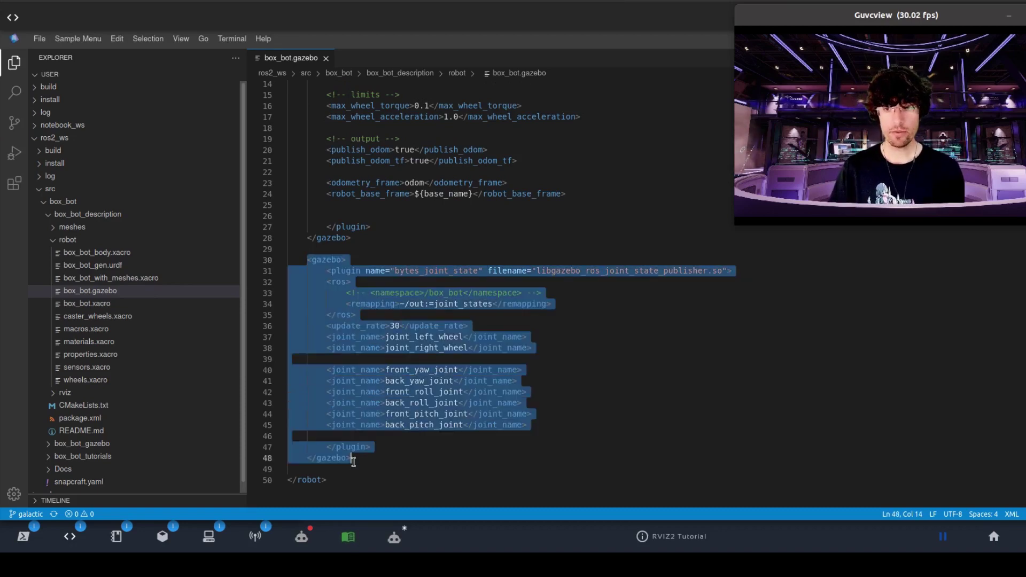
left_click(417, 380)
left_click(425, 414)
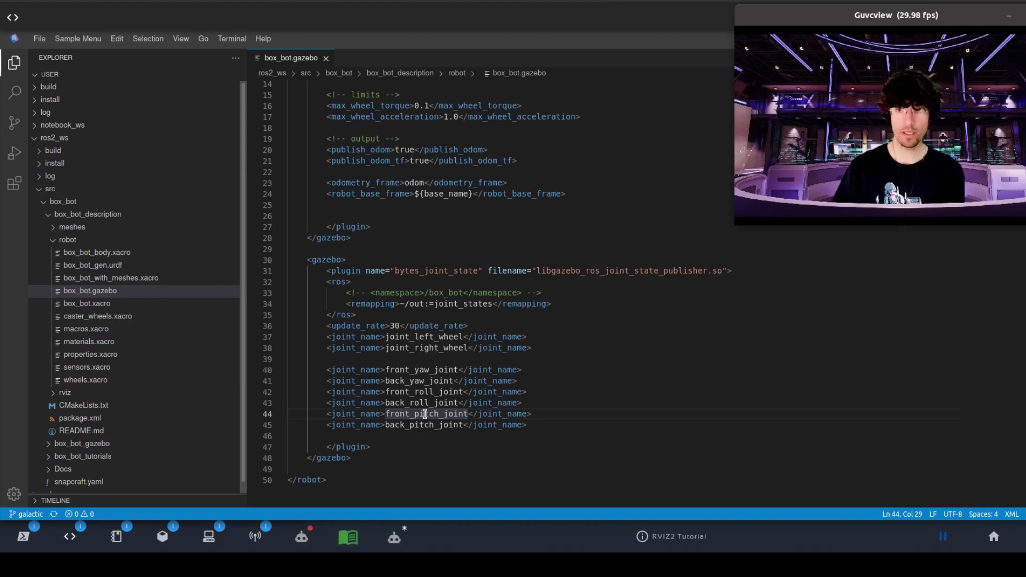
left_click(411, 337)
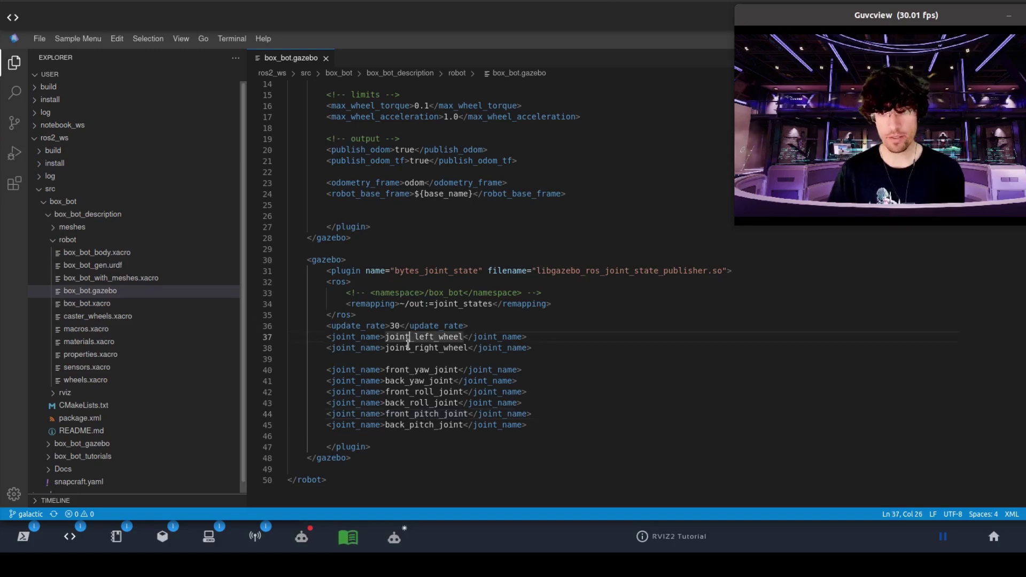
left_click(410, 348)
left_click(410, 370)
left_click(411, 392)
left_click(410, 403)
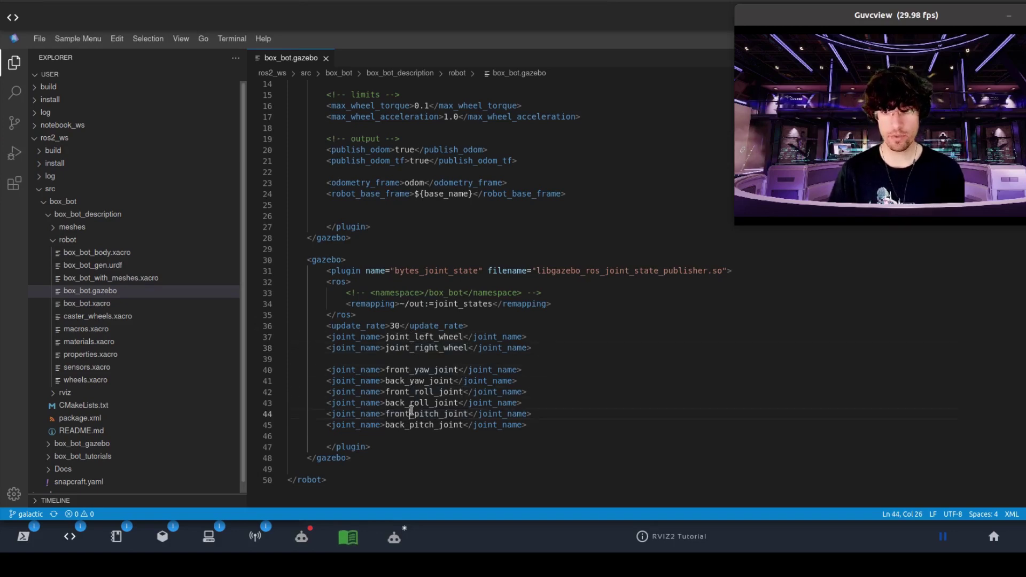
left_click(411, 414)
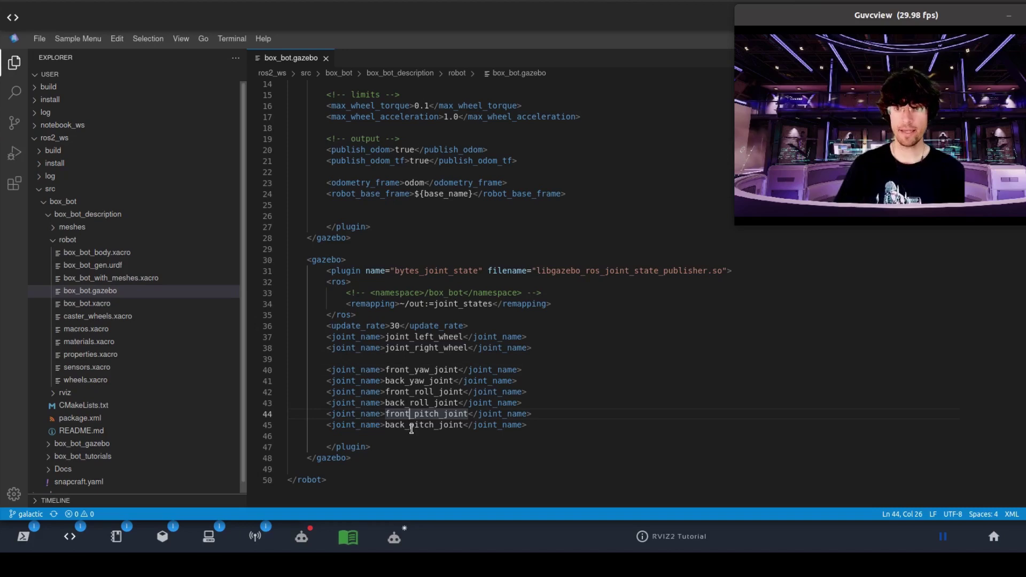
left_click(420, 338)
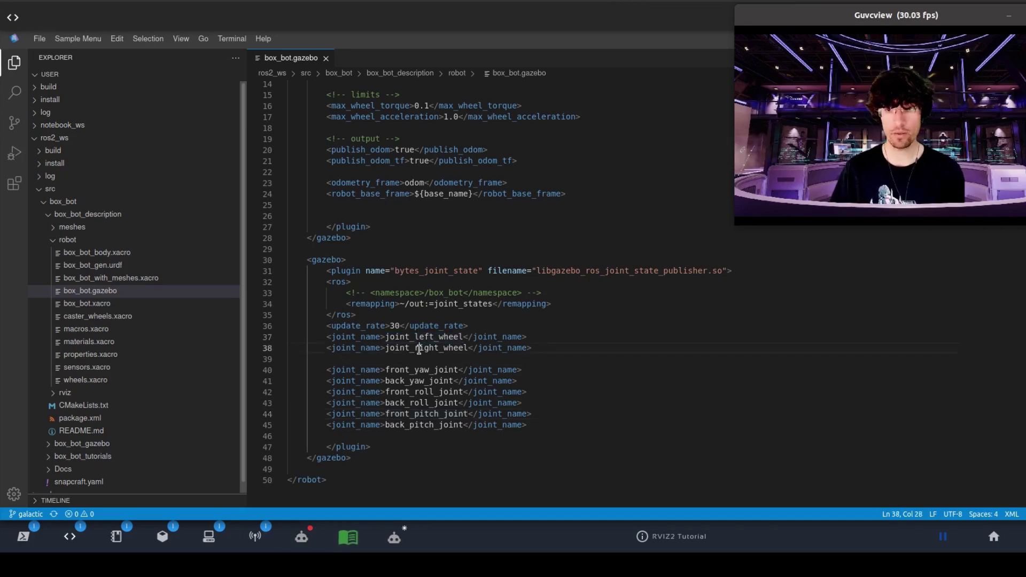
double_click(419, 348)
double_click(416, 370)
left_click(414, 381)
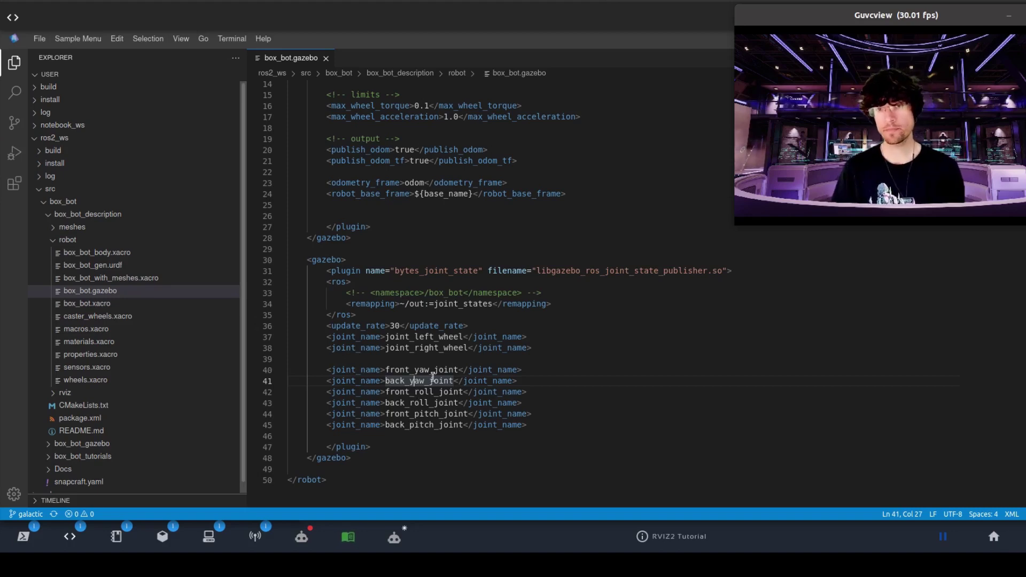
left_click_drag(307, 260, 363, 457)
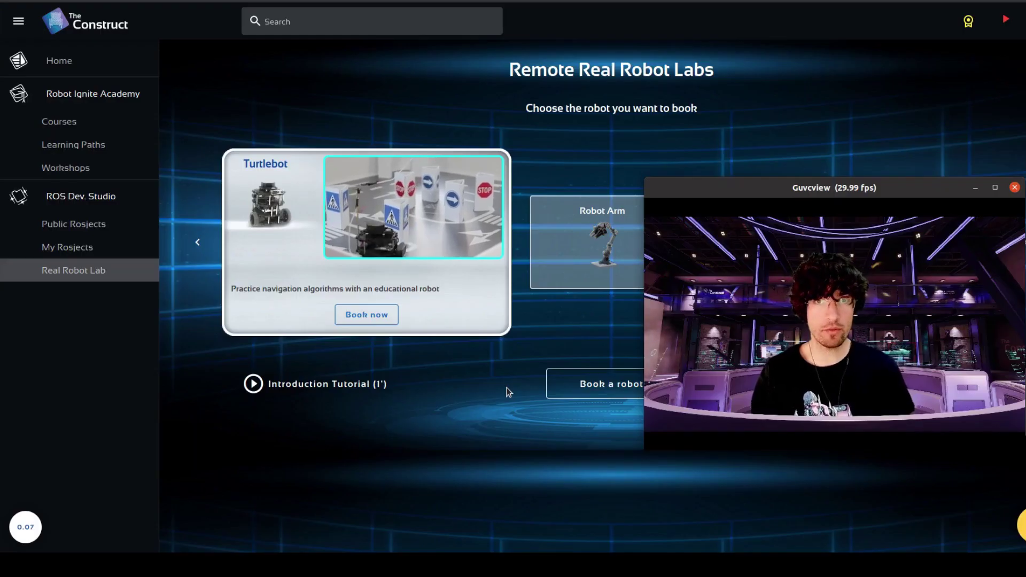
Step: Book the Turtlebot for the 7 PM slot on 2022-02-07 and confirm the booking
left_click(366, 315)
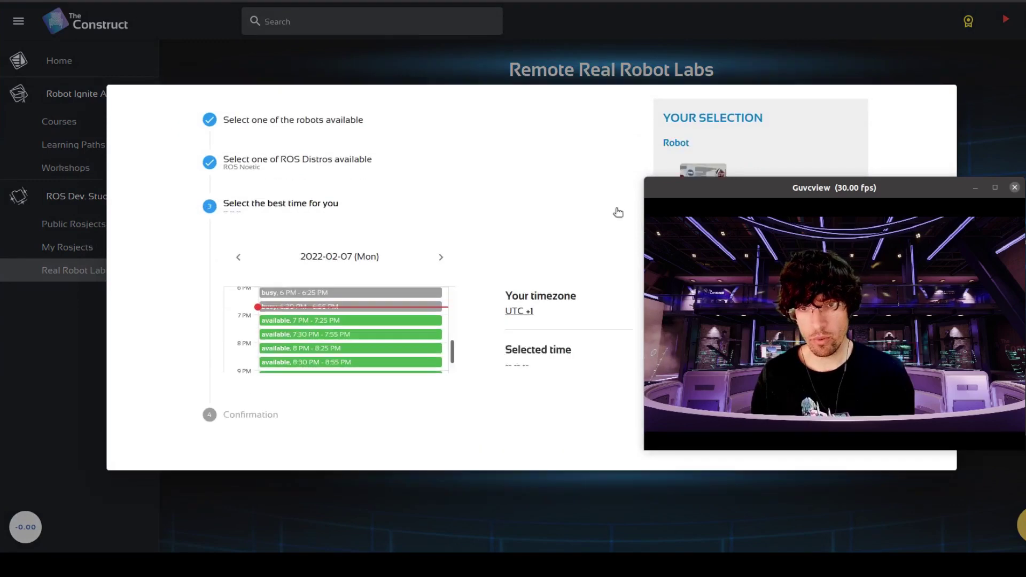
left_click(320, 306)
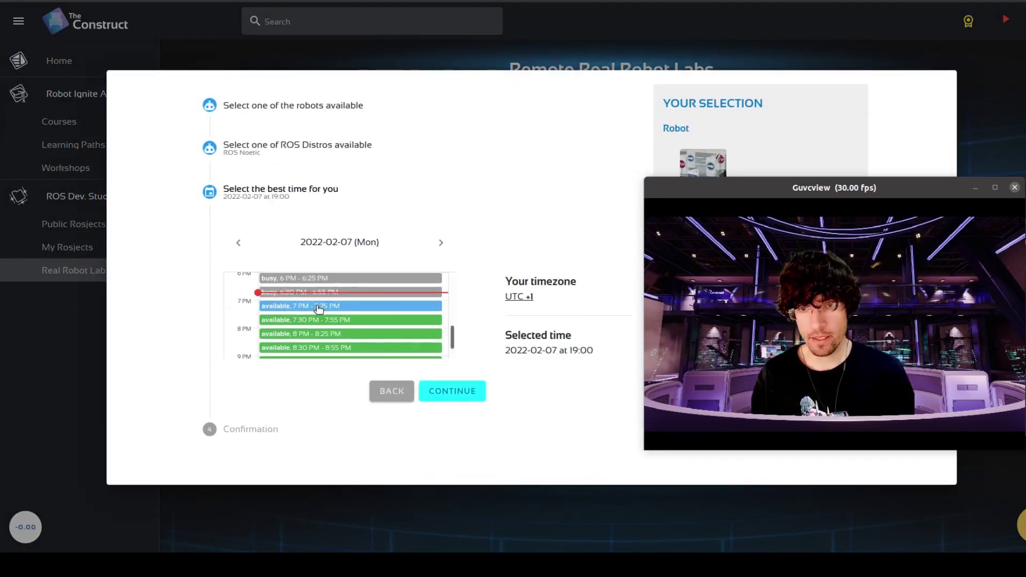
left_click(459, 390)
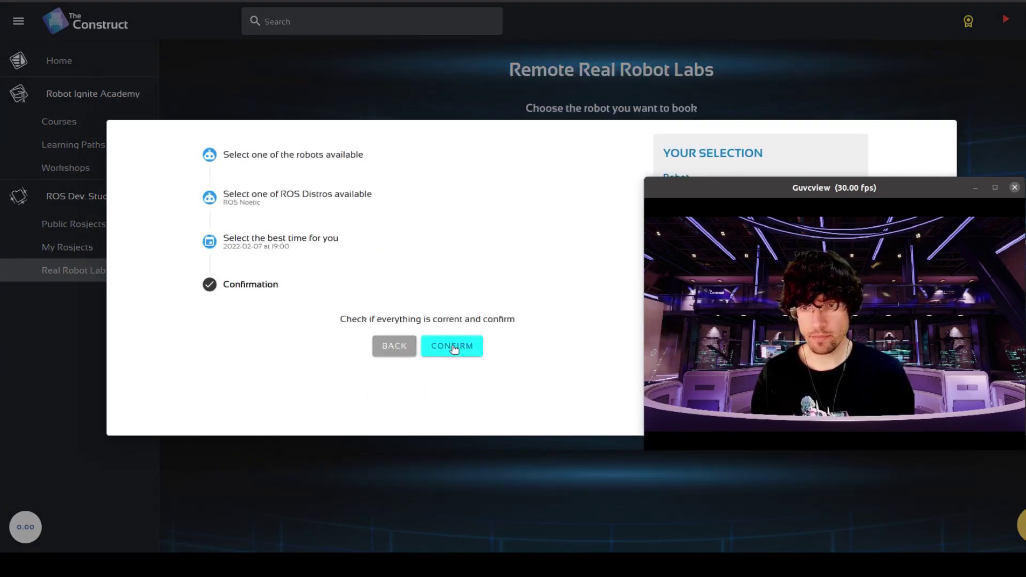
left_click(453, 348)
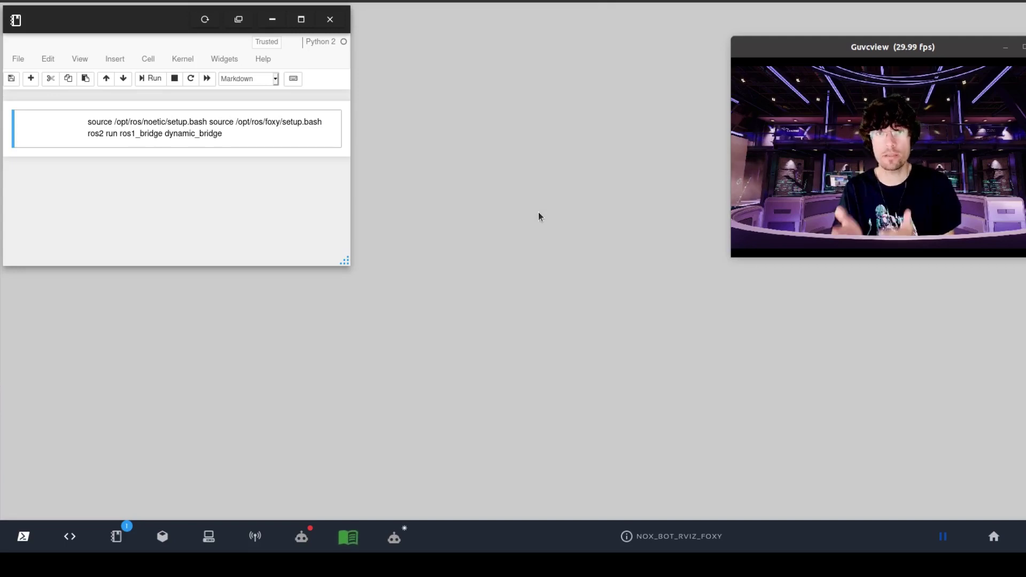
Step: Switch on the Turtlebot connection in the real robot panel
left_click(303, 539)
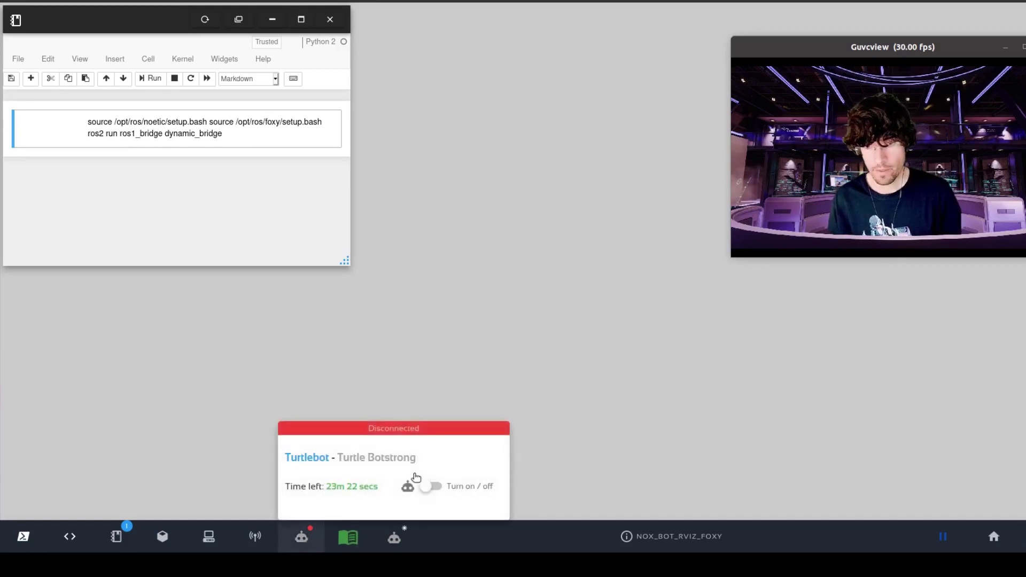
left_click(432, 487)
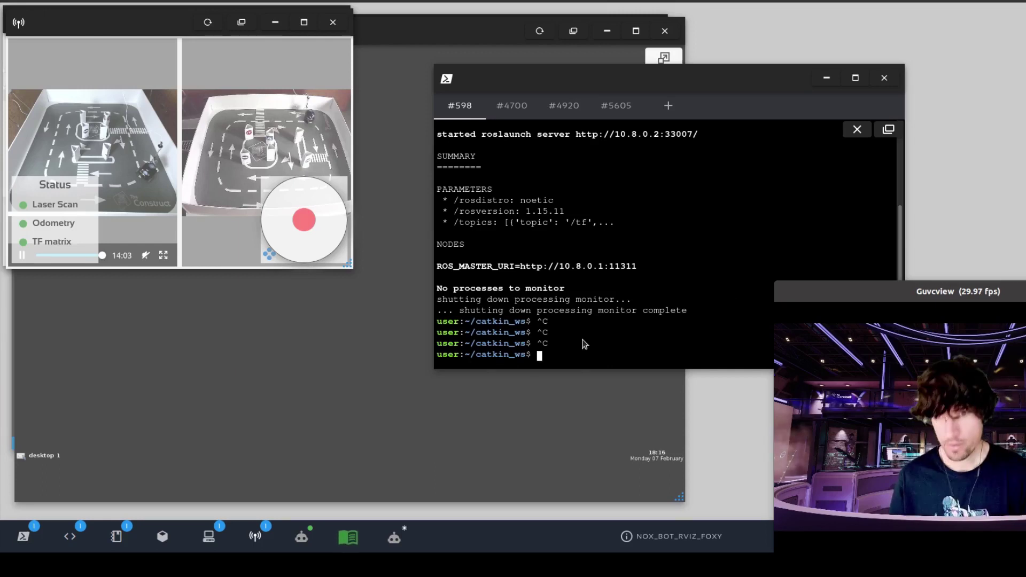
Step: Run roslaunch load_params load_params.launch, then start ros1_bridge parameter_bridge in tab #4700
type("roslaunch load_params load_params.launch")
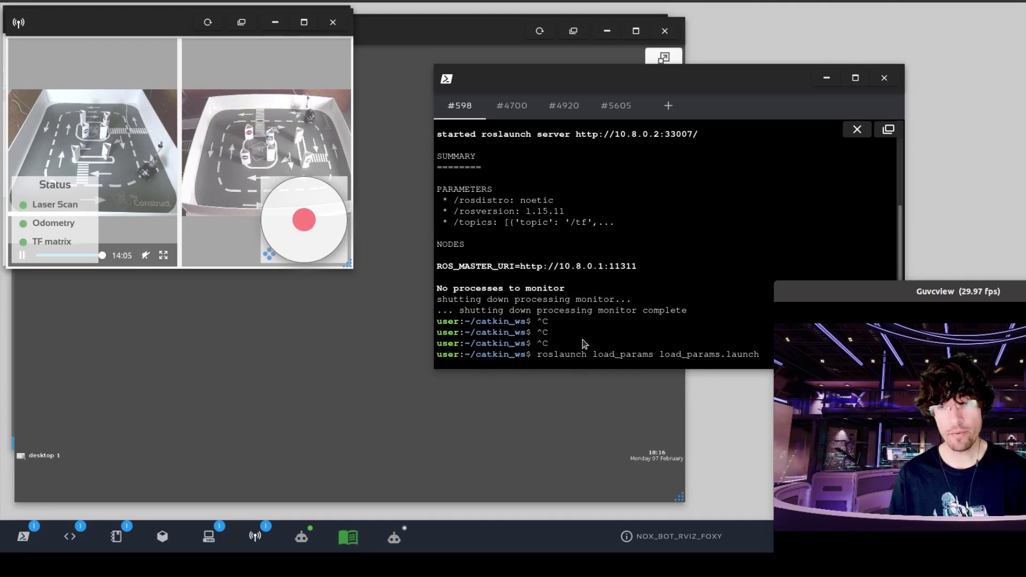
key("Return")
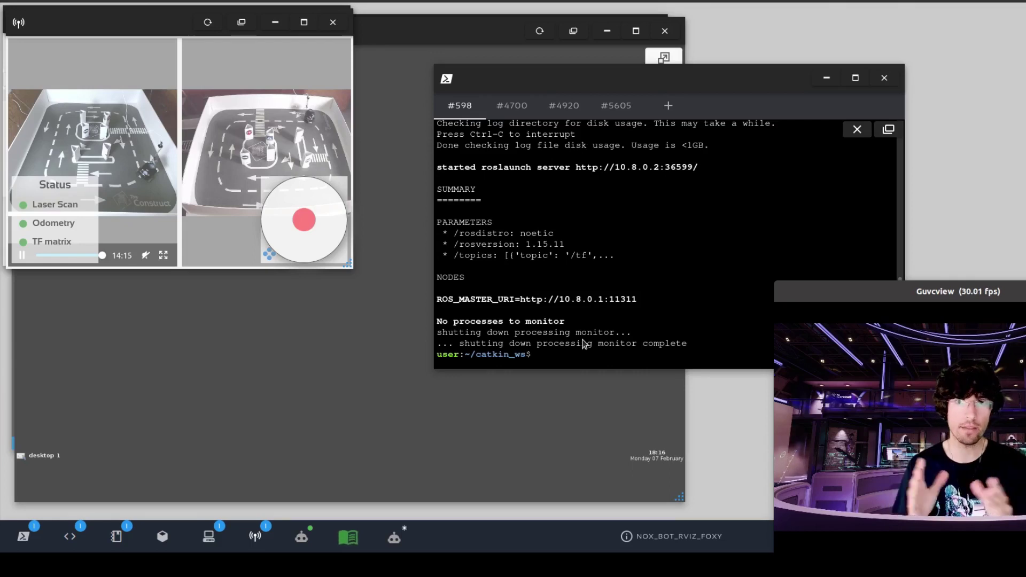
left_click(517, 106)
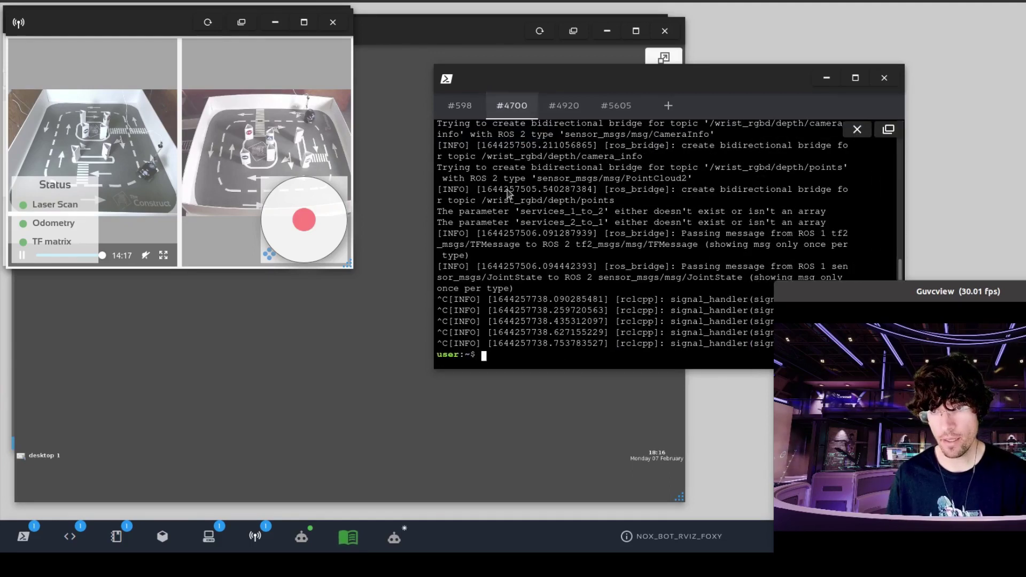
key("Up")
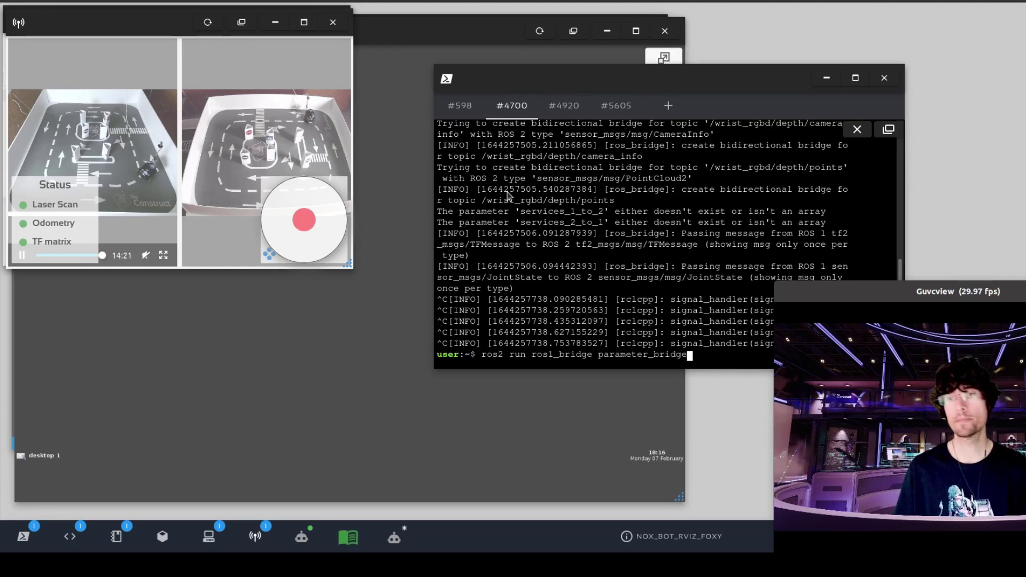
key("Return")
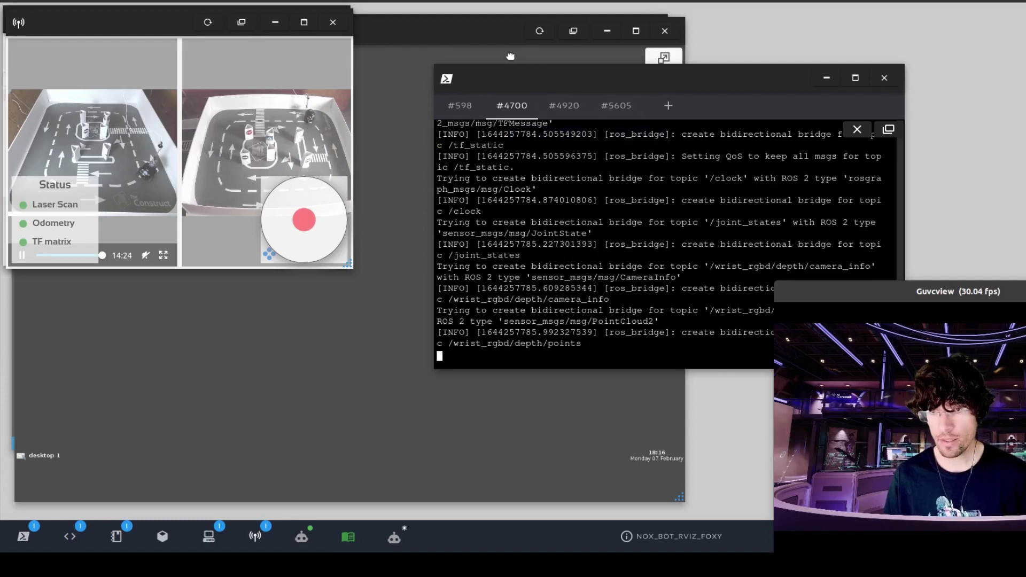
left_click_drag(521, 72, 390, 50)
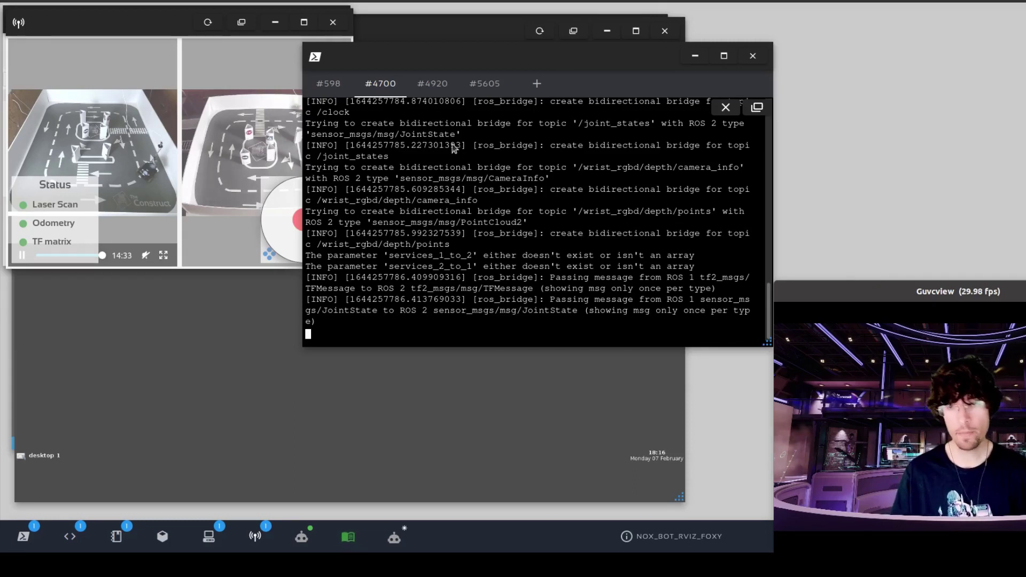
Step: In tab #4920, list the ROS 2 topics with ros2 topic list, then launch rviz2
left_click(433, 84)
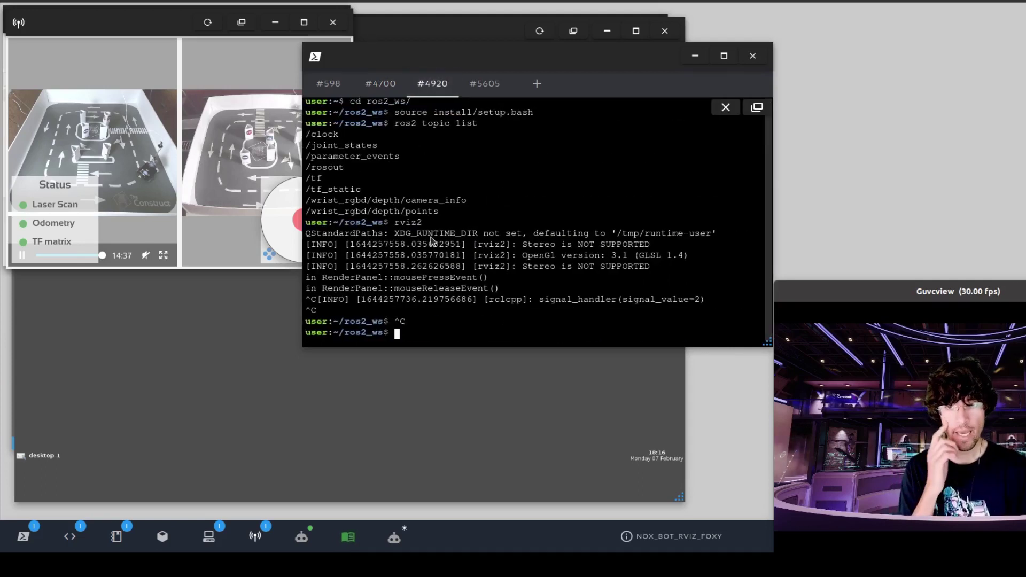
type("ros2")
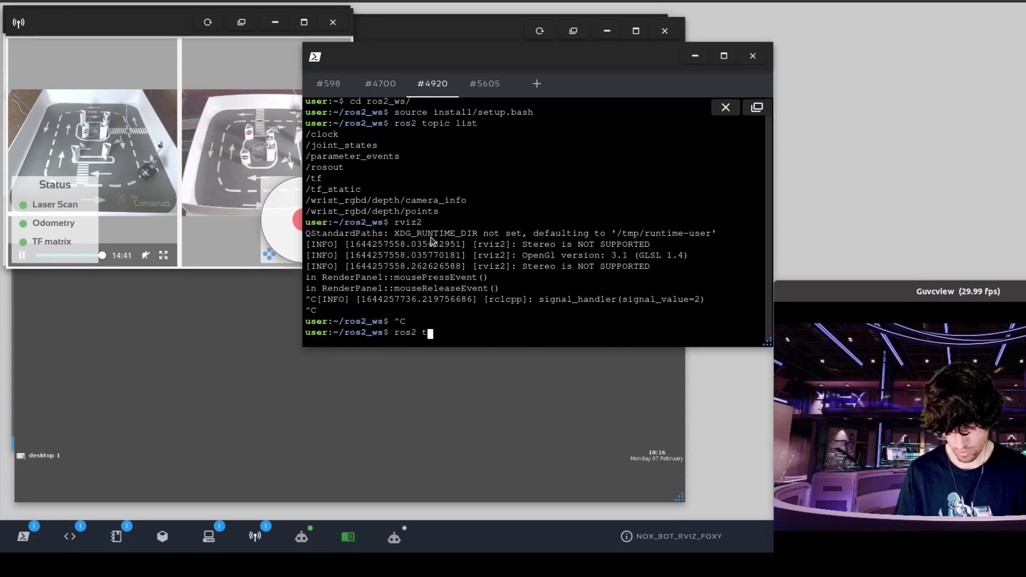
type(" topic list")
key("Return")
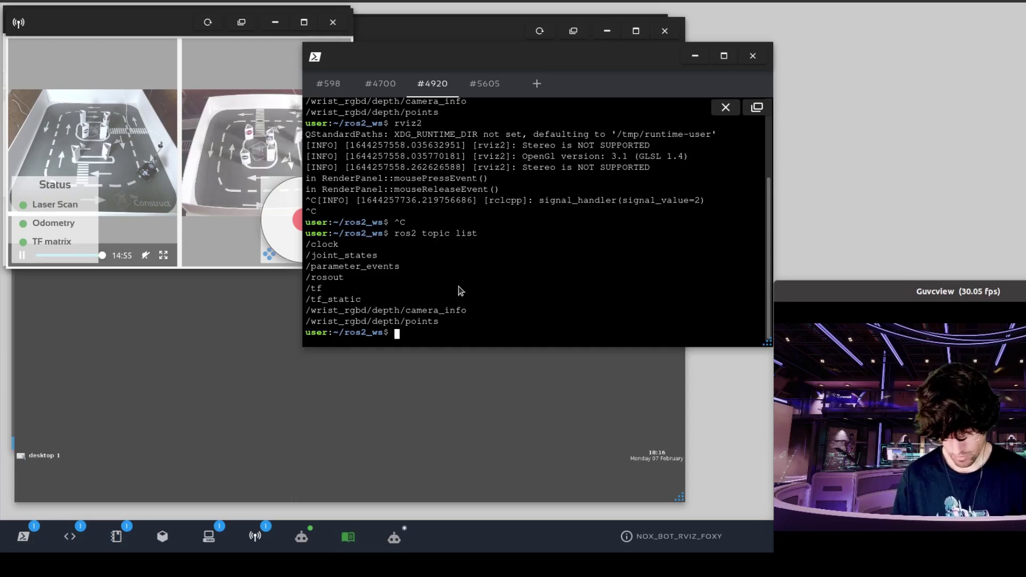
type("iz")
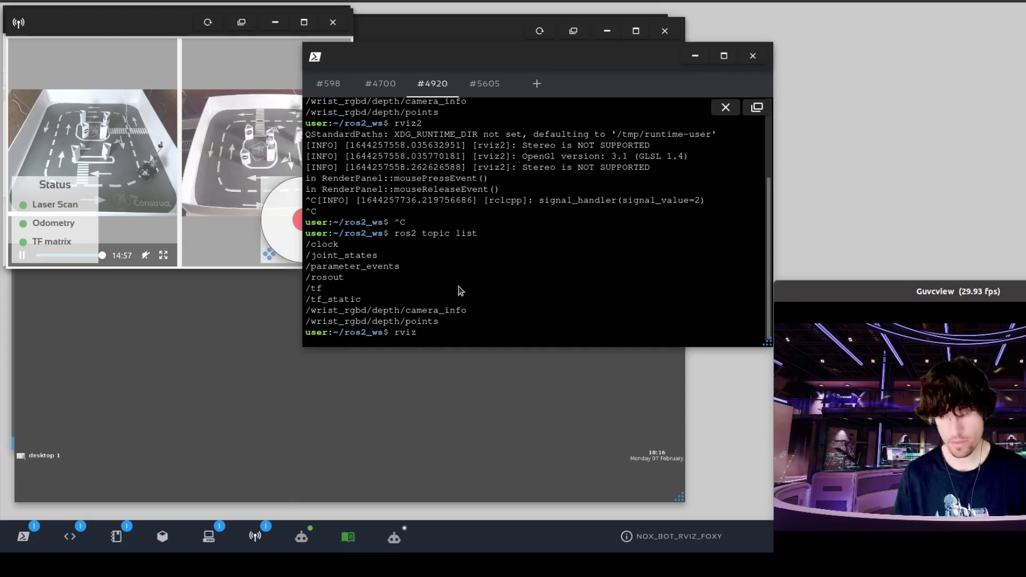
type("2")
key("Return")
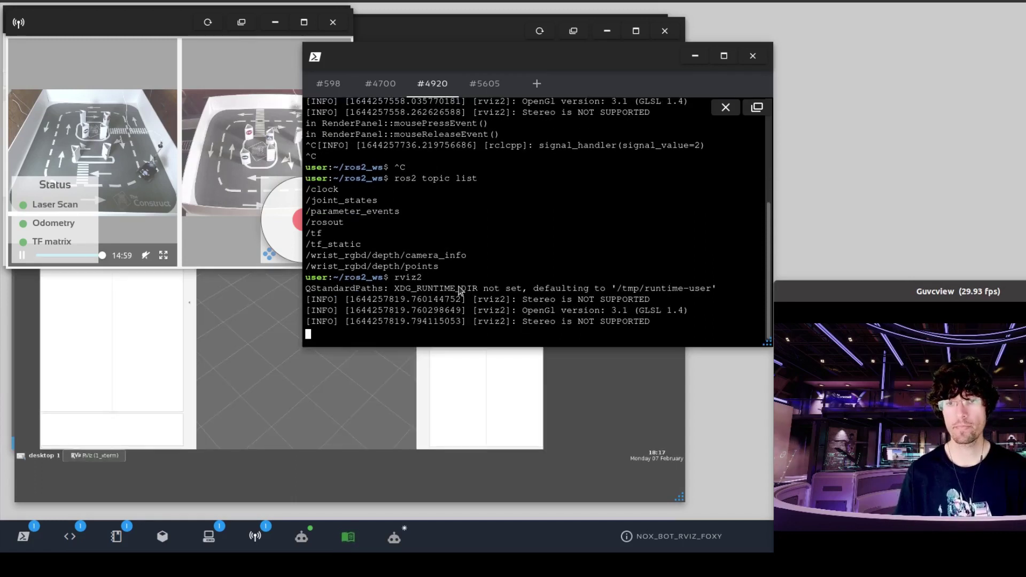
Step: Maximize RViz, collapse the Views panel, and set the Fixed Frame to odom
left_click(359, 404)
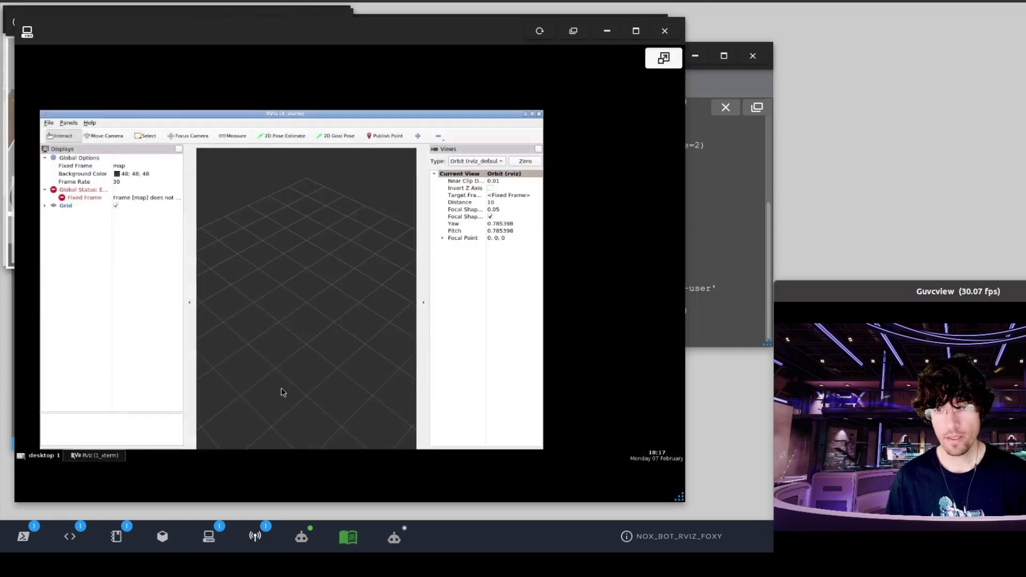
double_click(331, 113)
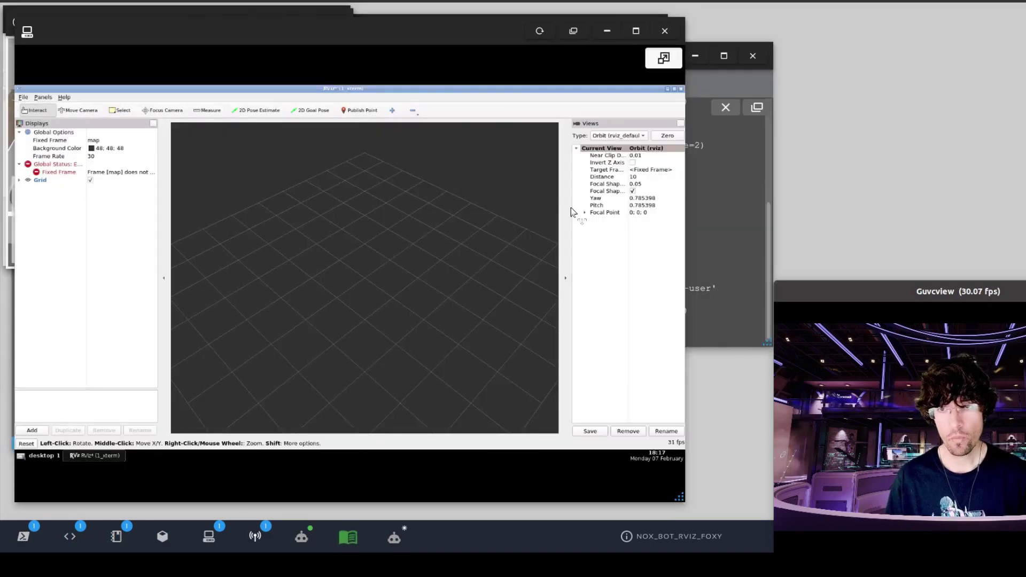
left_click(564, 279)
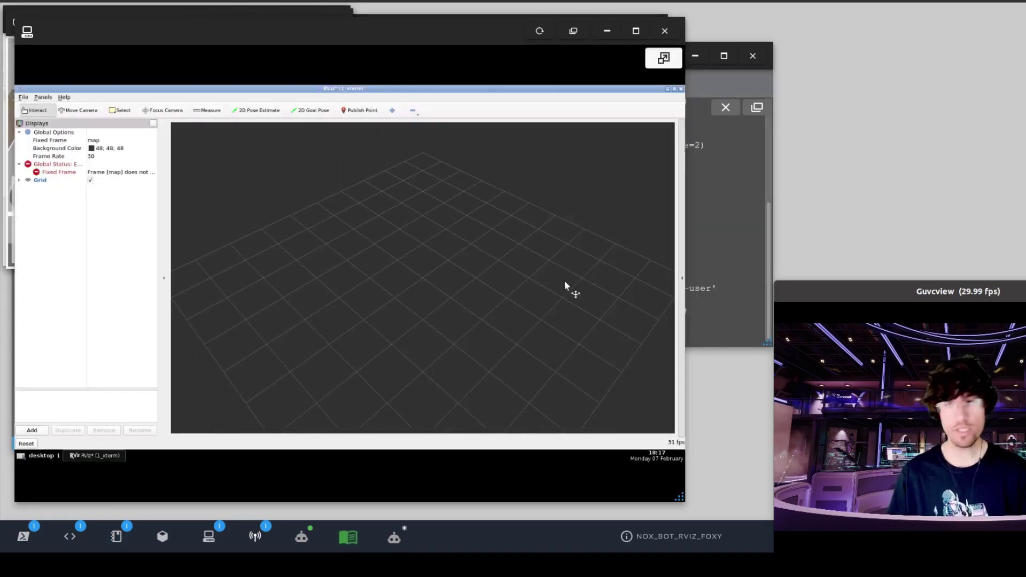
left_click(108, 140)
left_click(153, 141)
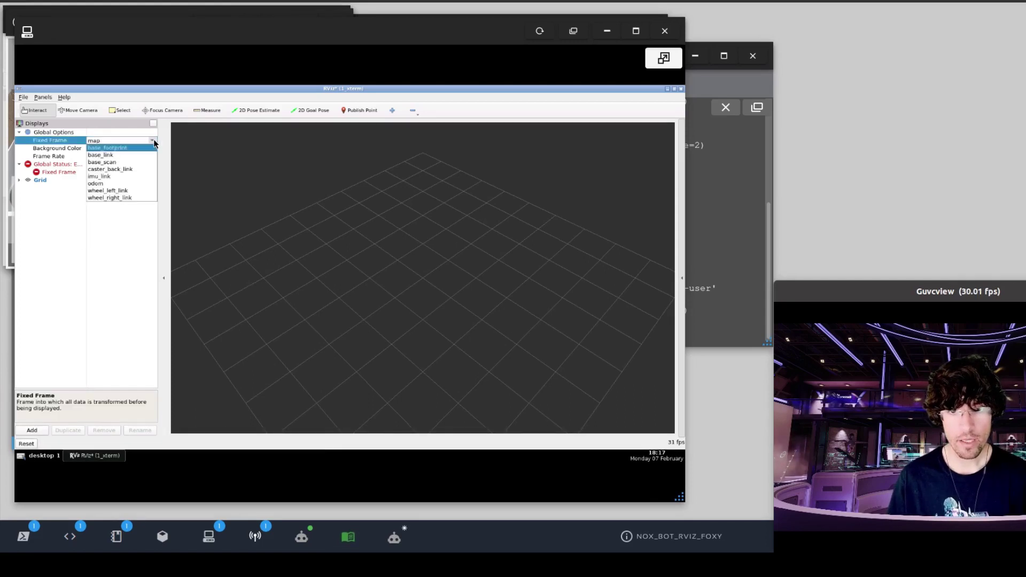
left_click(110, 183)
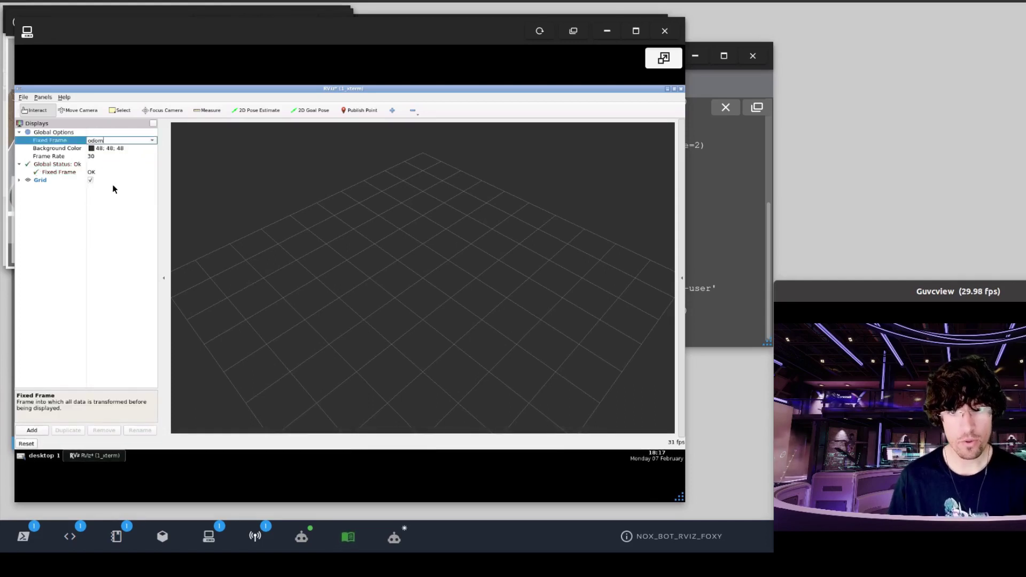
Step: Add a TF display and zoom in on the Turtlebot's frames
left_click(32, 430)
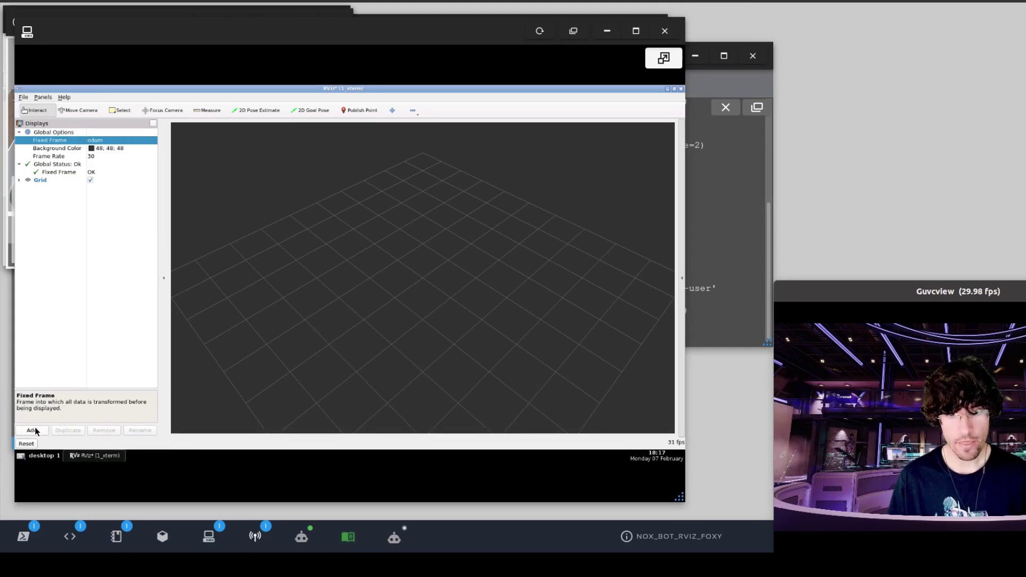
left_click_drag(436, 175, 440, 261)
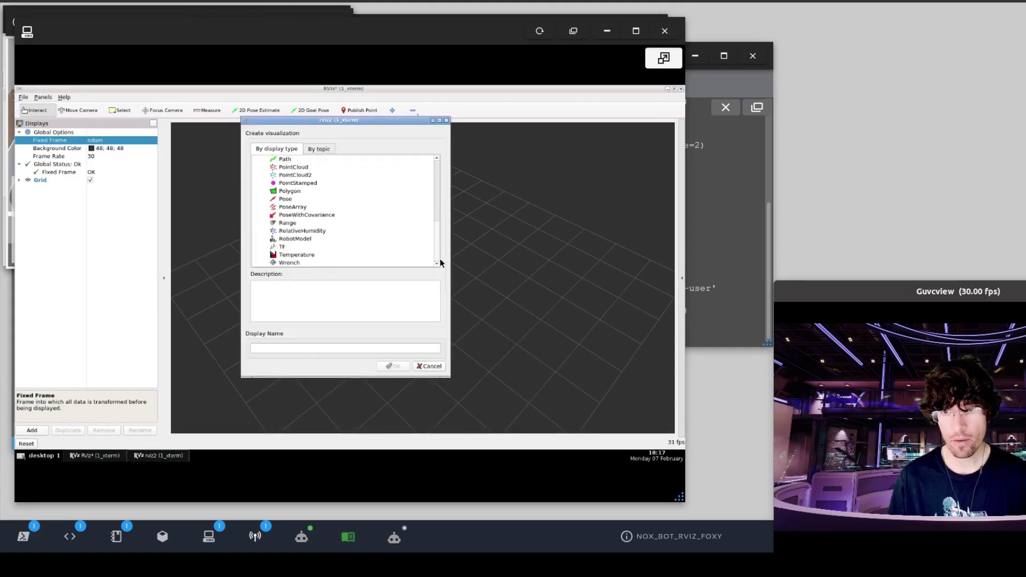
double_click(282, 247)
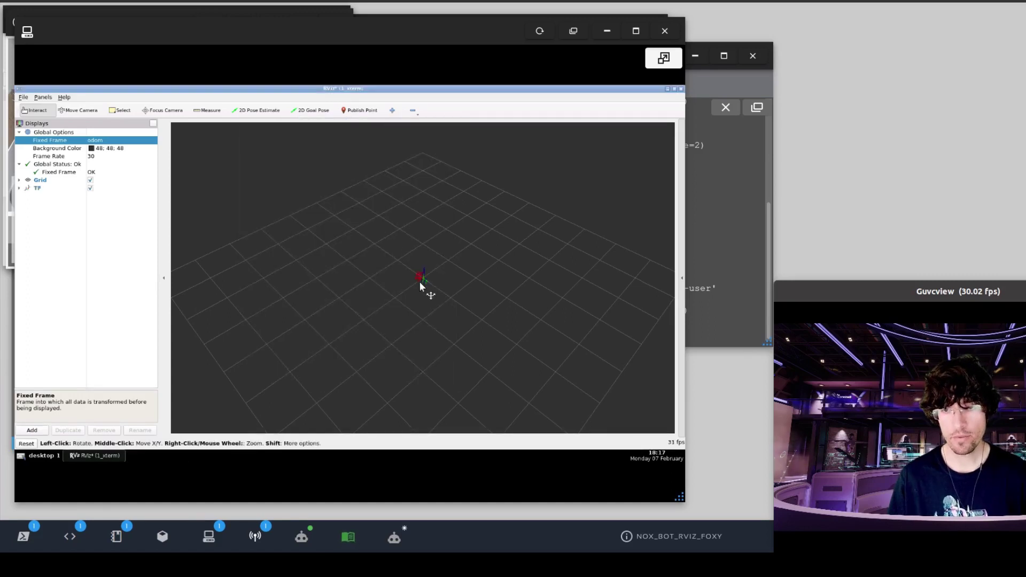
scroll(420, 285, "up", 10)
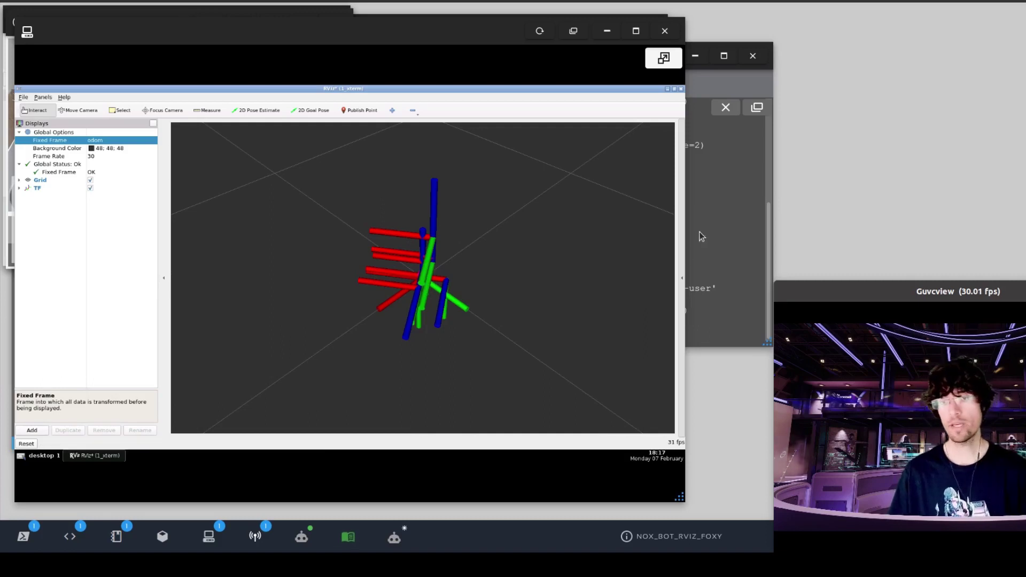
Step: In tab #5605, source devel/setup.bash and run rosrun teleop_twist_keyboard teleop_twist_keyboard.py
left_click(704, 215)
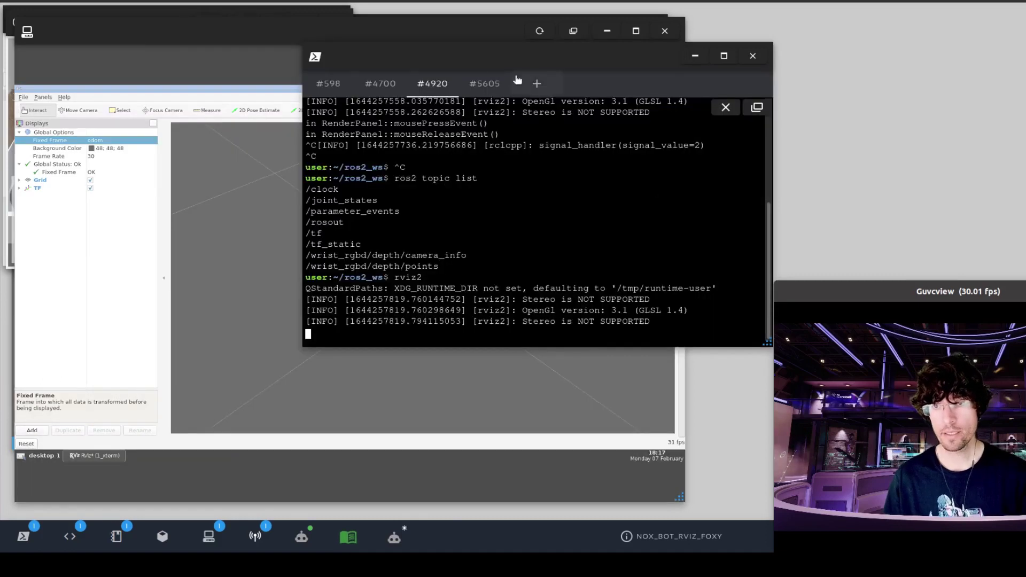
left_click(484, 83)
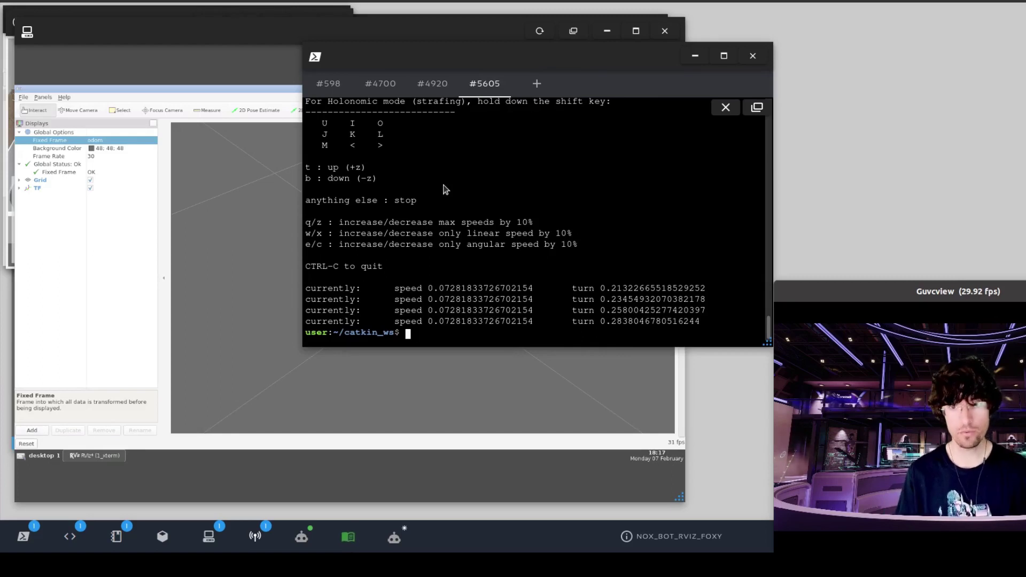
type("source ")
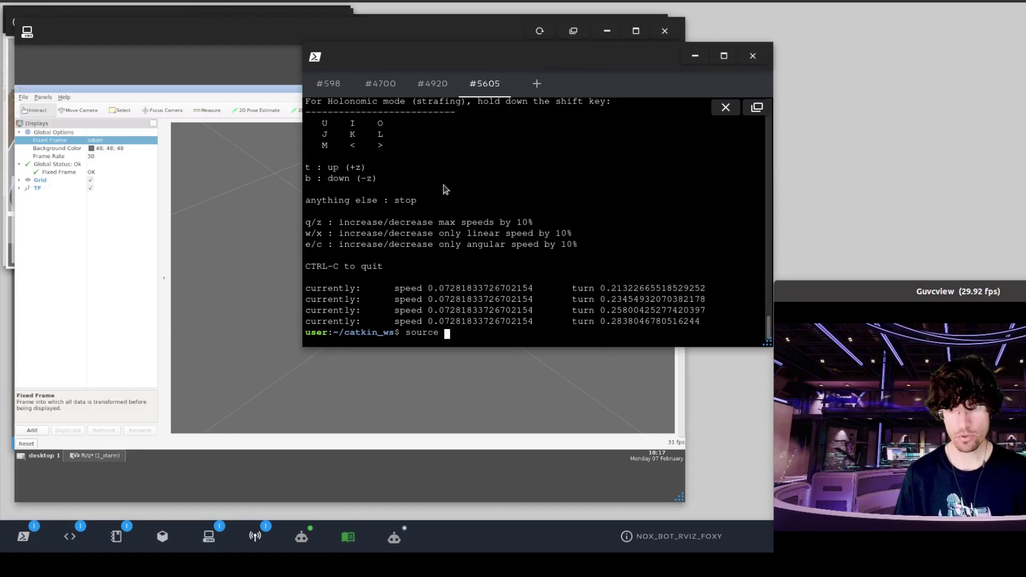
type("de")
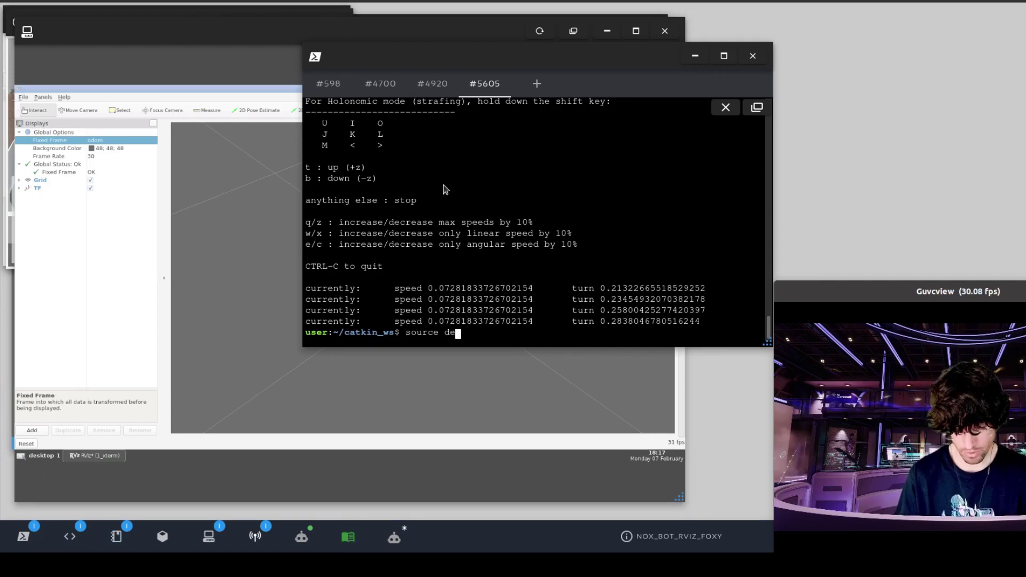
type("vel/setup.bash")
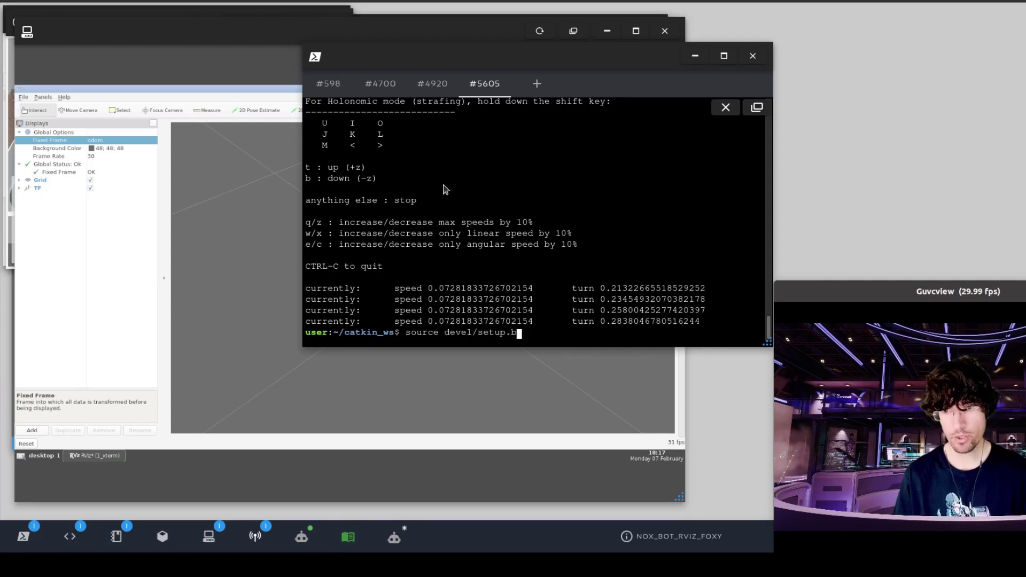
key("Return")
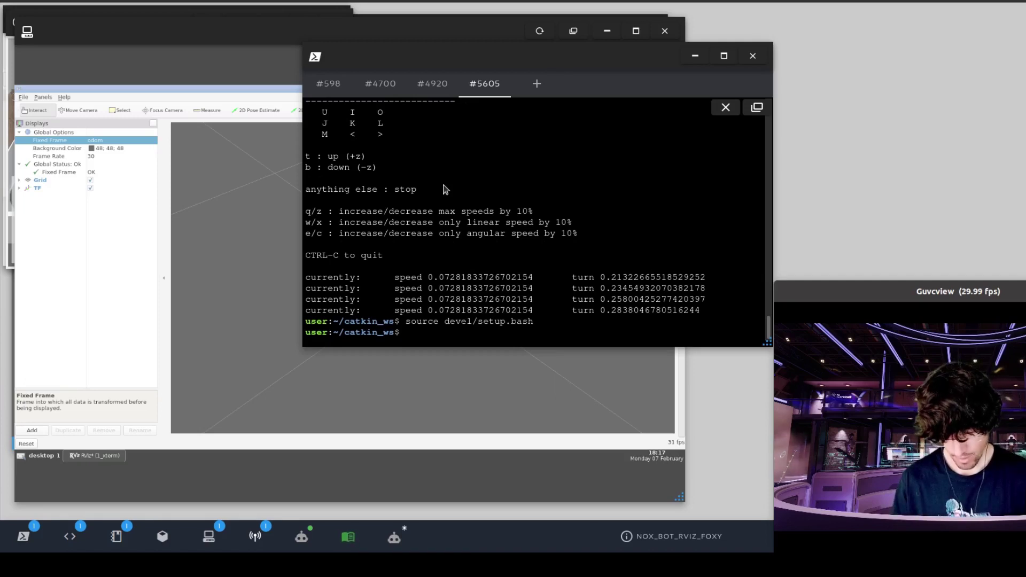
type("rosrun teleop_twist_keyboard teleop_twist_keyboard.py")
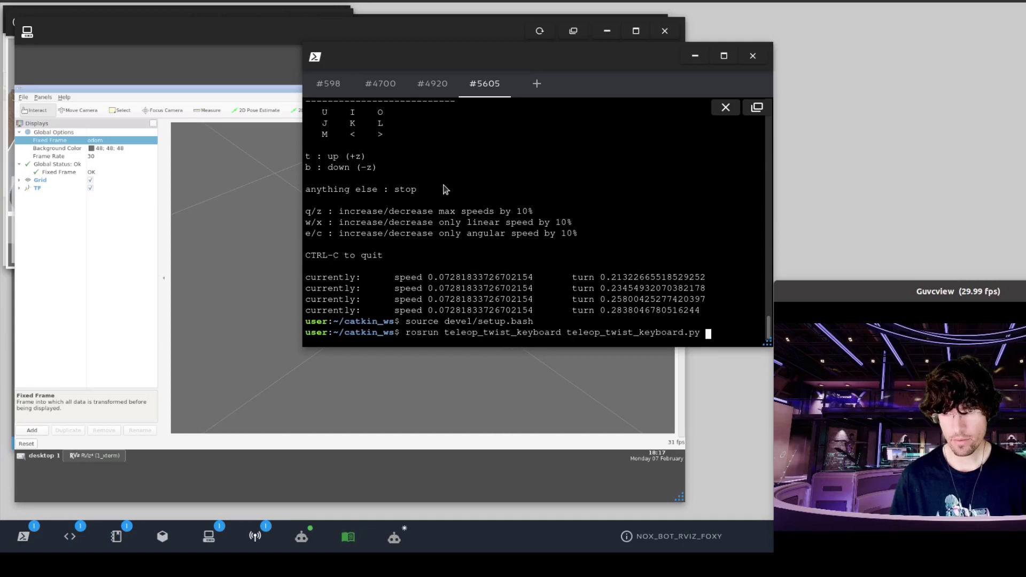
key("Return")
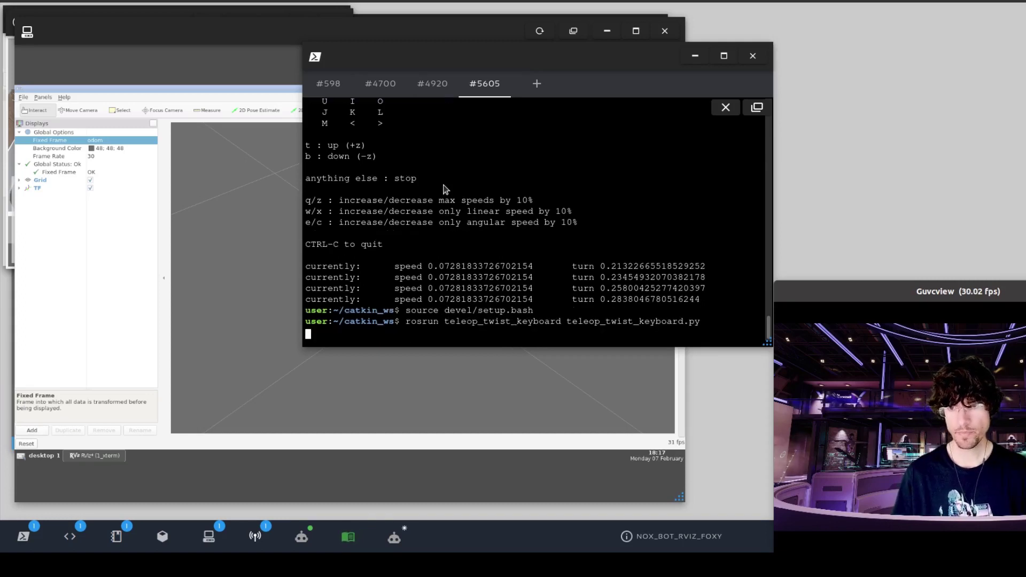
Step: Open the robot lab camera stream, move the terminal right, and lower speed to ~0.061, turn 0.122
left_click(255, 536)
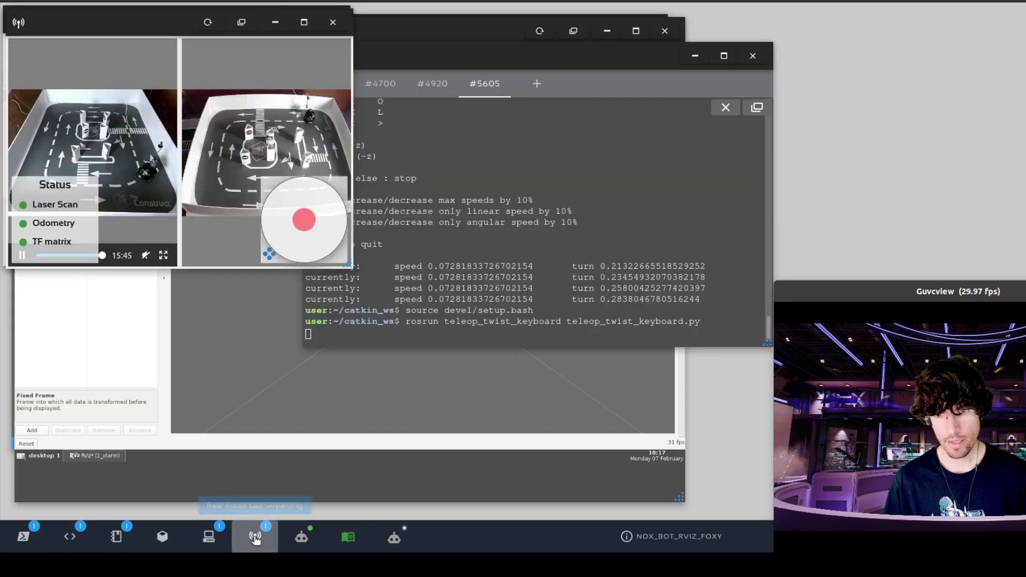
left_click_drag(458, 52, 748, 13)
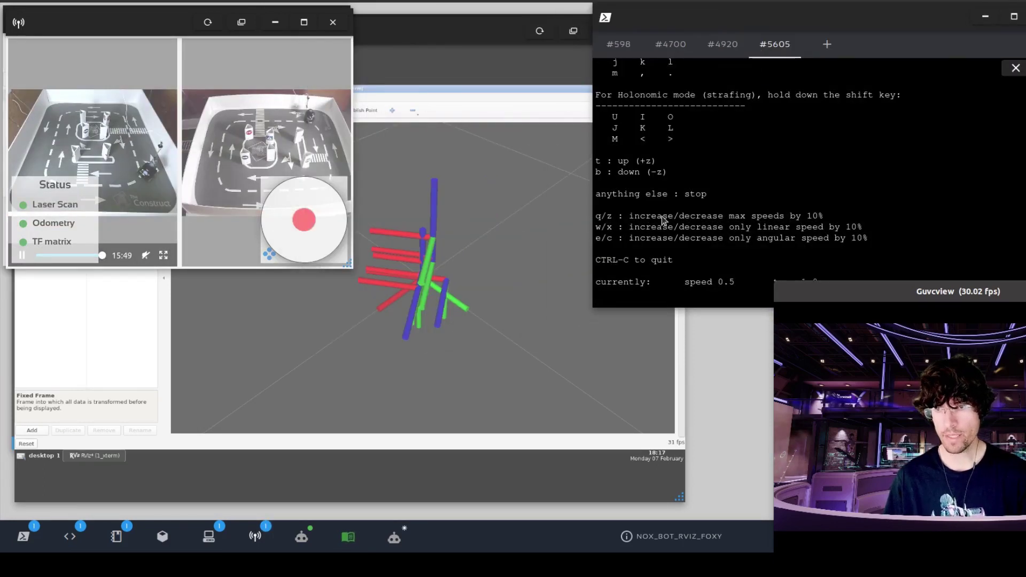
key("z")
key("z")
key("z")
key("z")
key("z")
key("z")
key("z")
key("z")
key("z")
key("z")
key("z")
key("z")
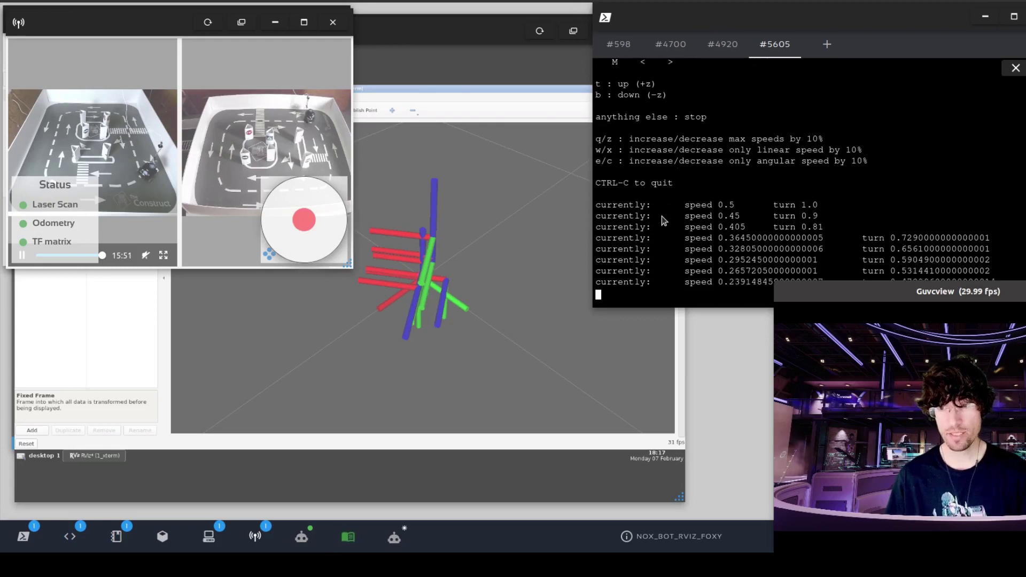
key("z")
key("z")
key("z")
key("z")
key("z")
key("z")
key("z")
key("z")
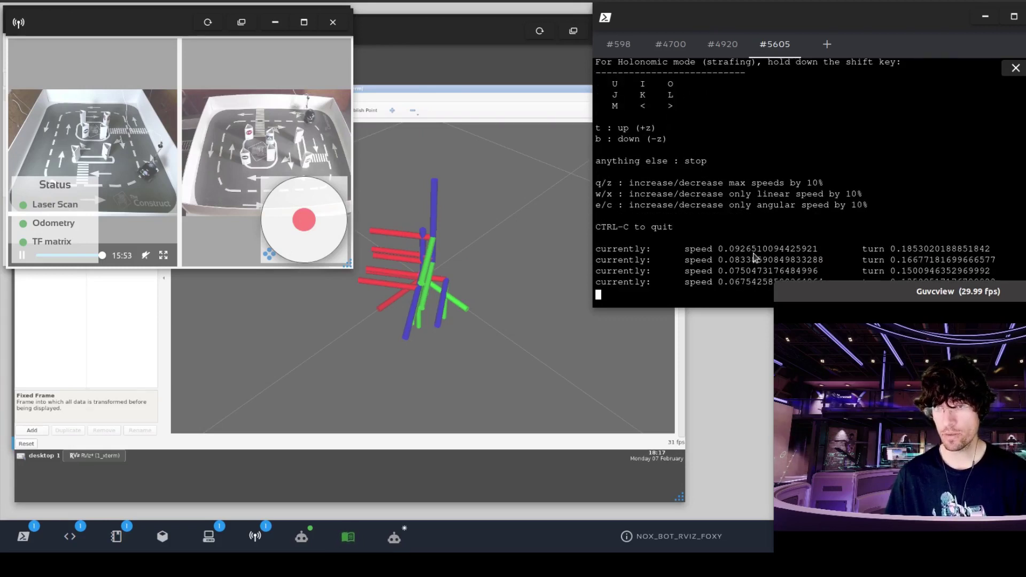
Step: Resize the robot camera feed window and refocus the teleop terminal
left_click_drag(848, 302, 832, 344)
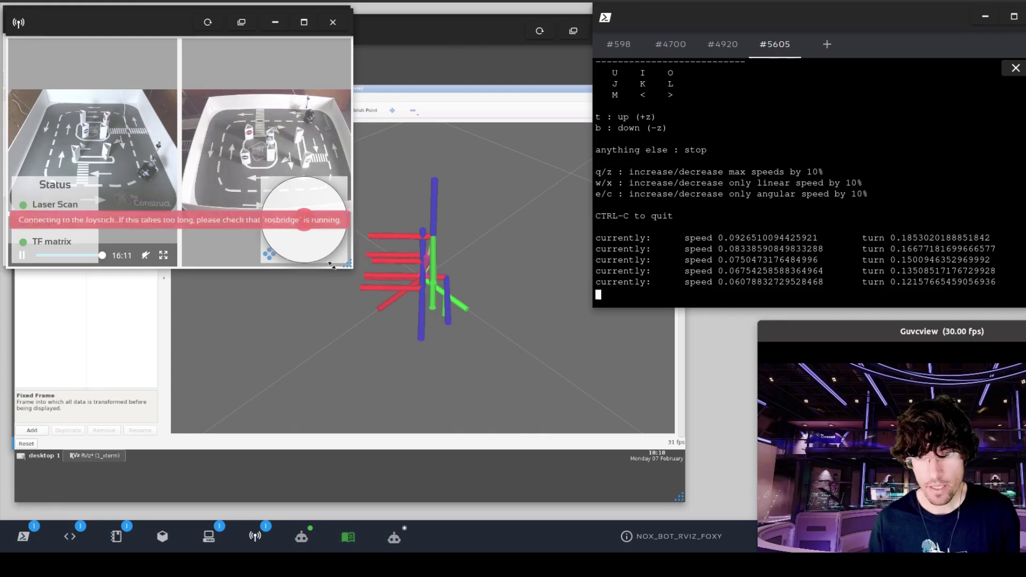
left_click_drag(344, 395, 400, 221)
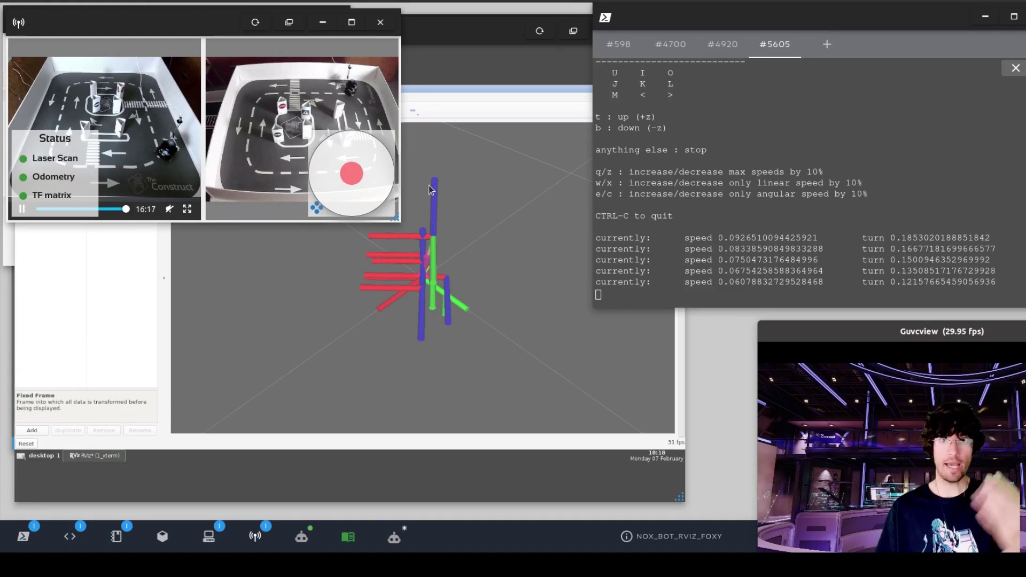
left_click(672, 227)
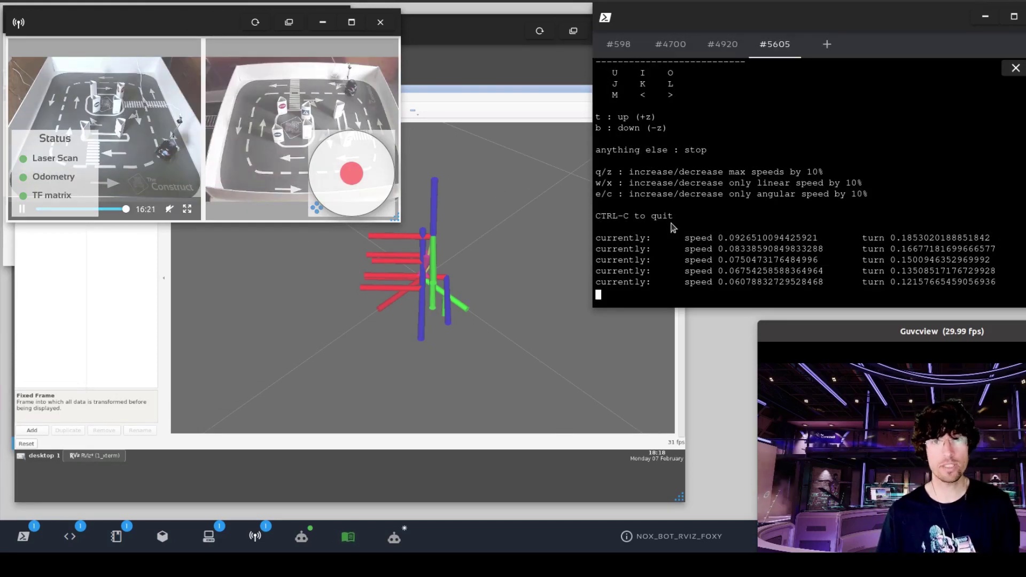